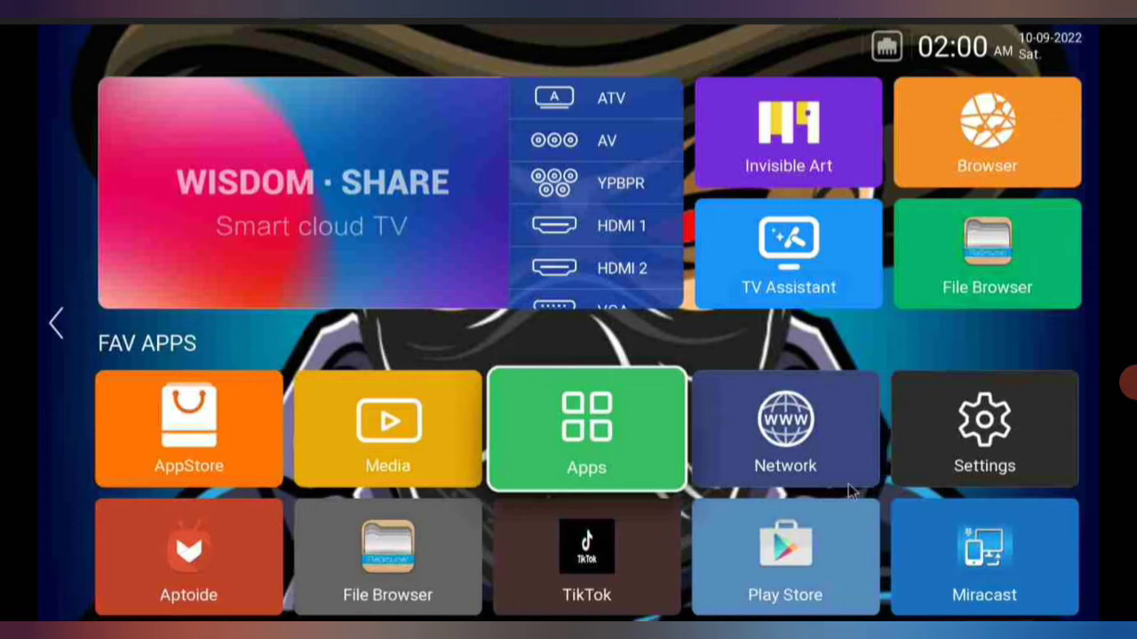
Look through the home screen's favourite apps and open the full app list.
scroll(850, 491, "down", 3)
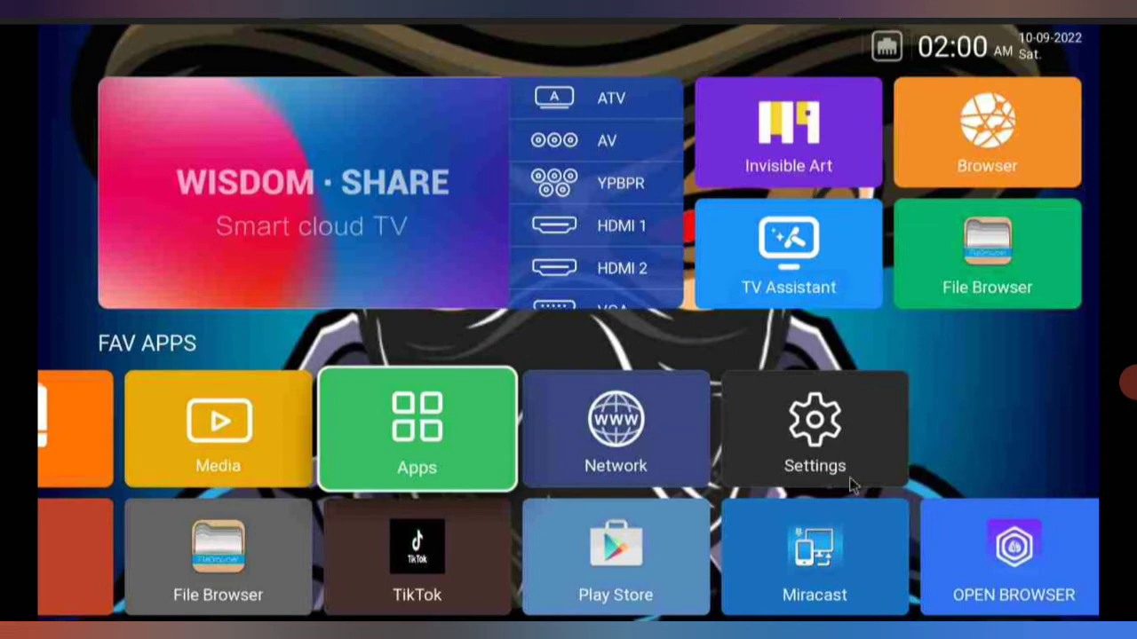
scroll(753, 477, "down", 1)
scroll(753, 478, "down", 3)
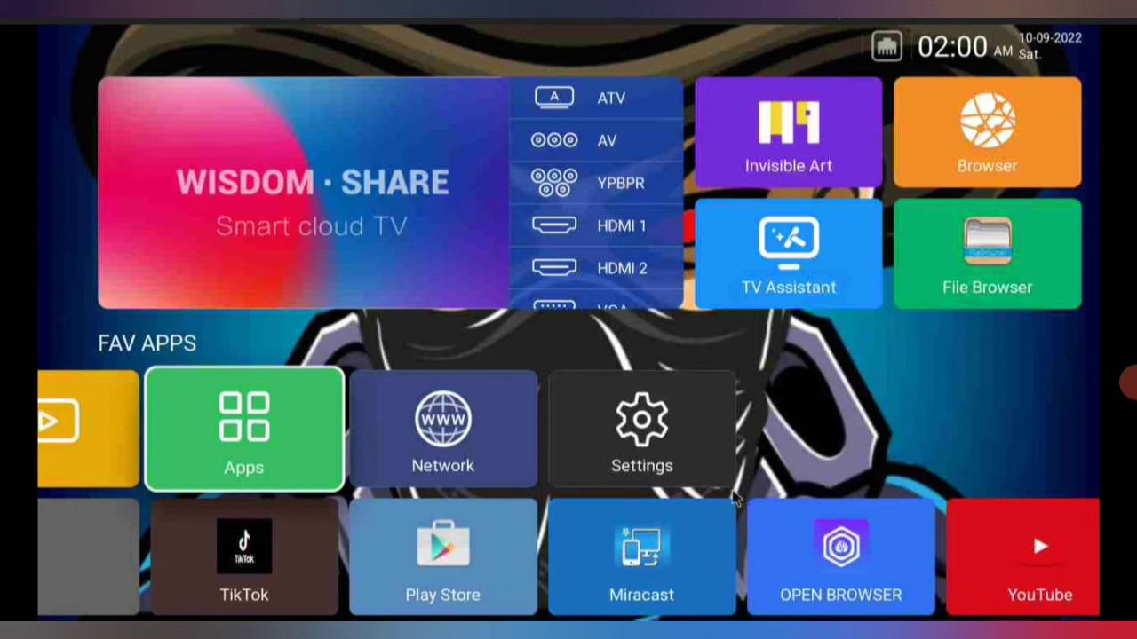
scroll(742, 503, "down", 3)
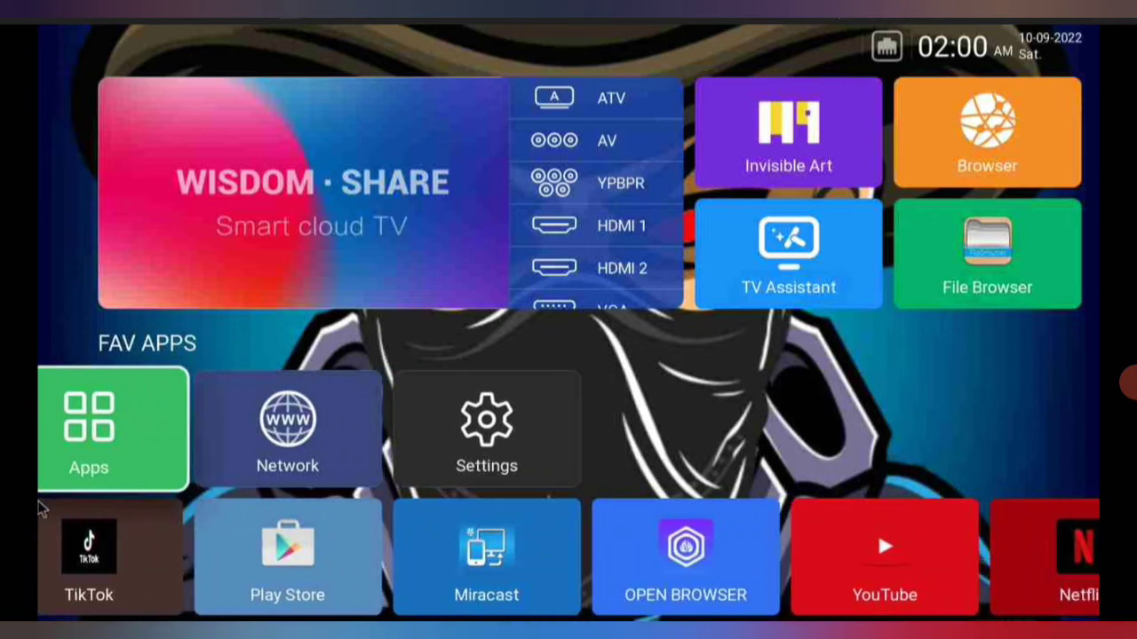
scroll(71, 507, "up", 3)
scroll(568, 497, "up", 2)
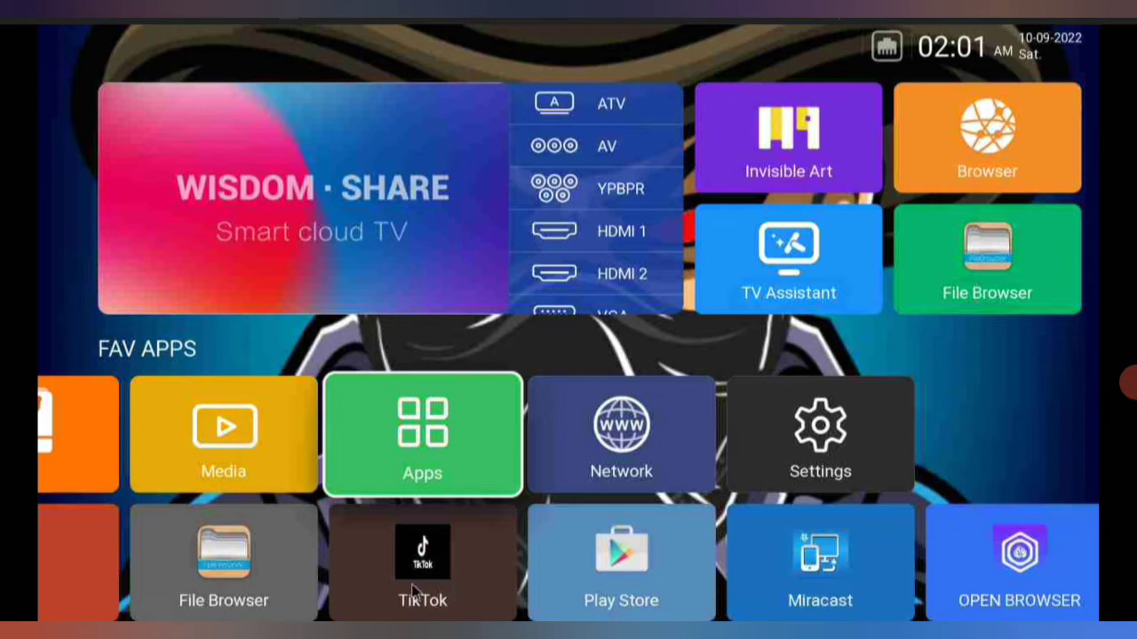
left_click(420, 444)
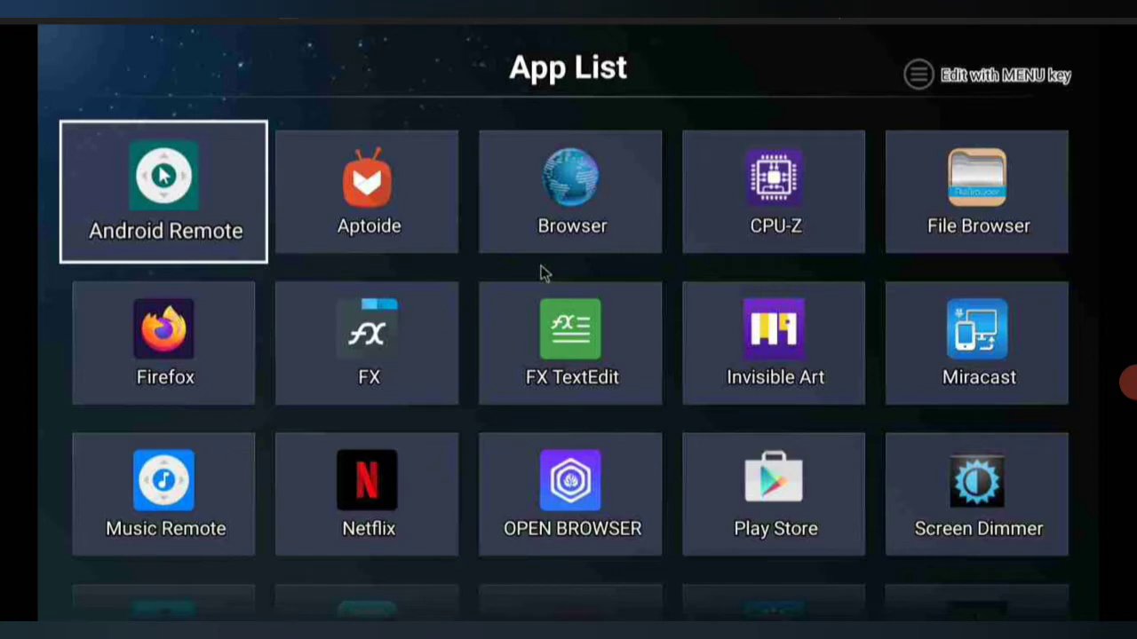
Look through the installed apps down to the last row and return to the first one.
key("Down")
key("Down")
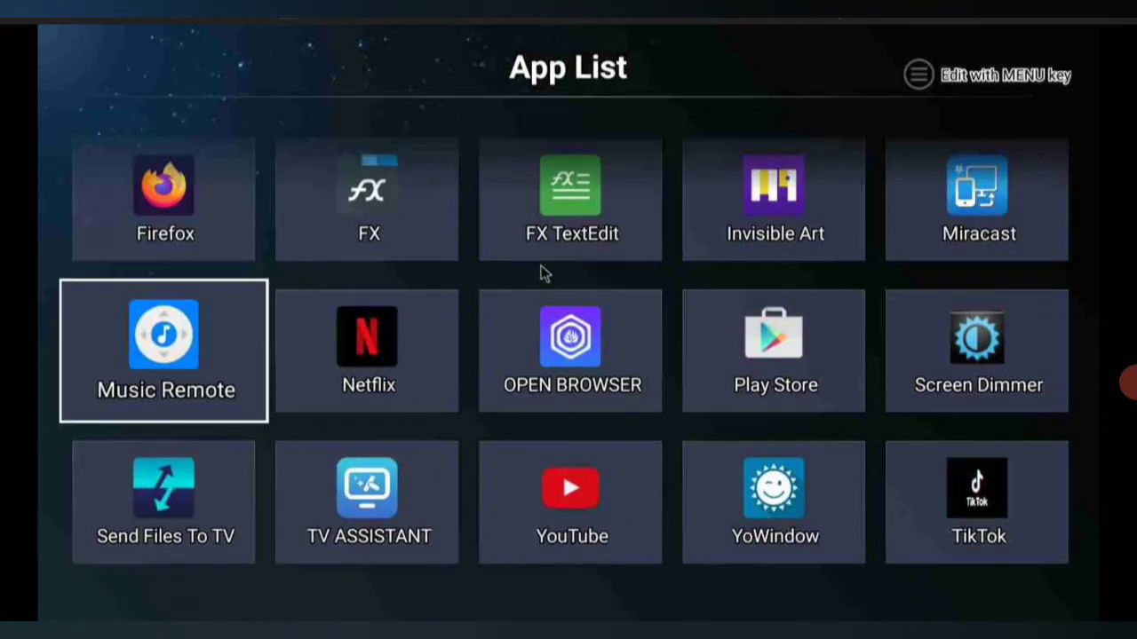
key("Down")
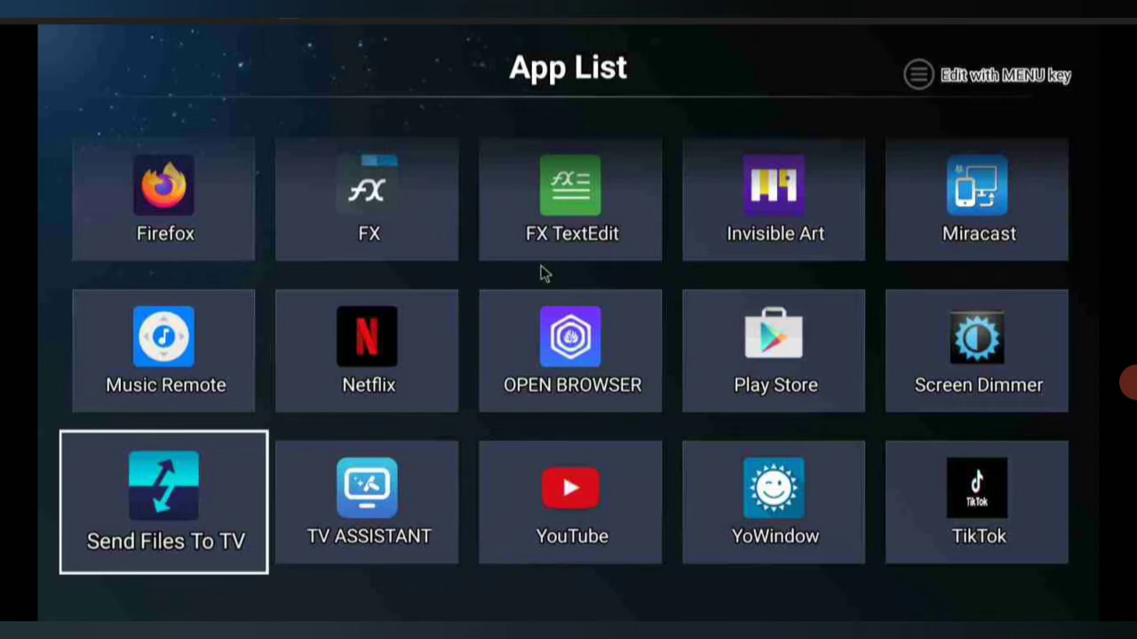
key("Up")
key("Up")
key("Up")
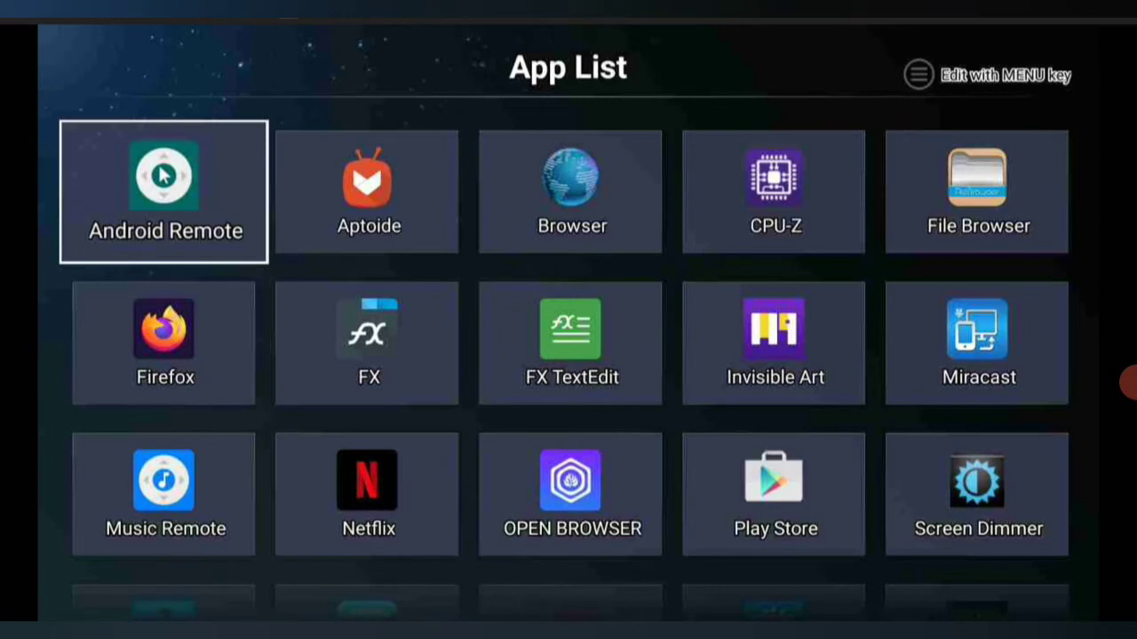
Check the edit options for Music Remote, then close them without uninstalling the app.
key("Down")
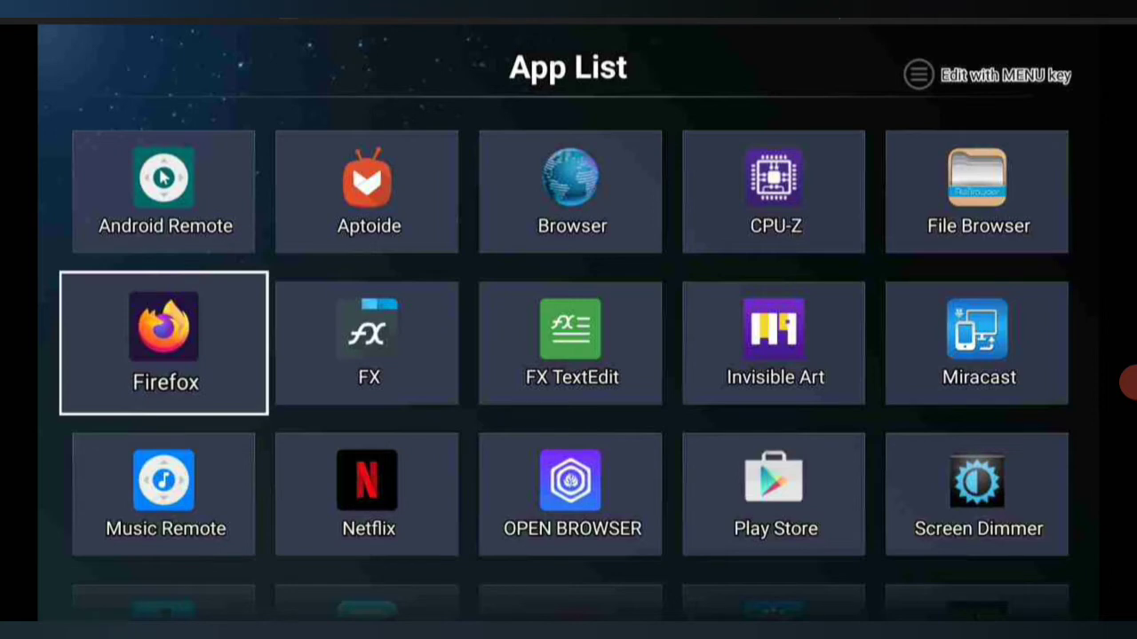
key("Down")
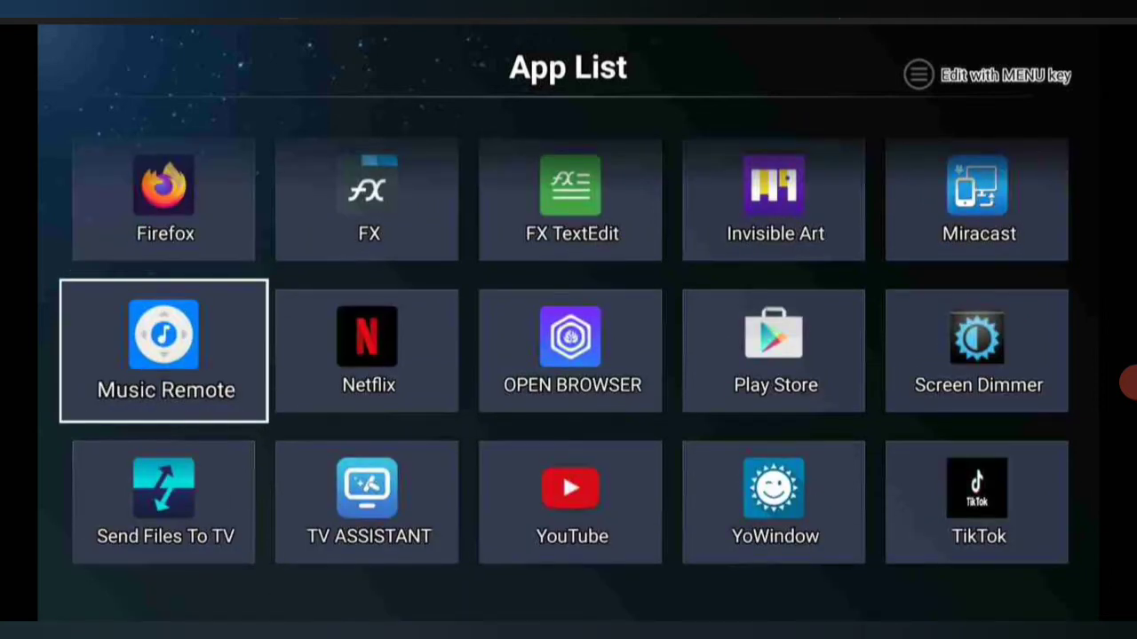
key("Menu")
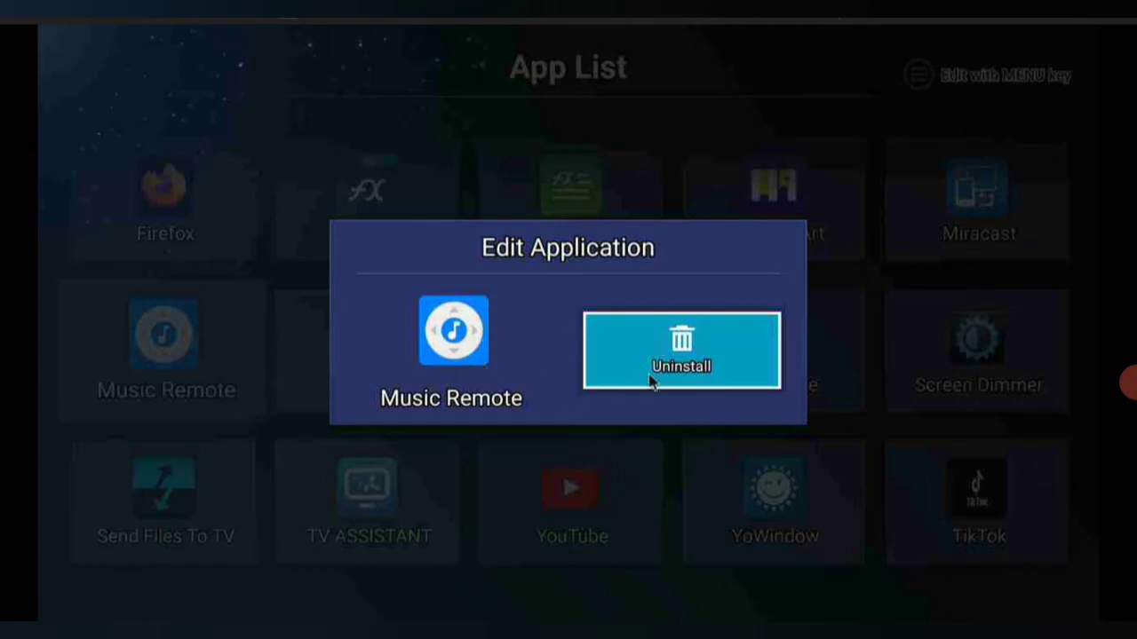
key("Escape")
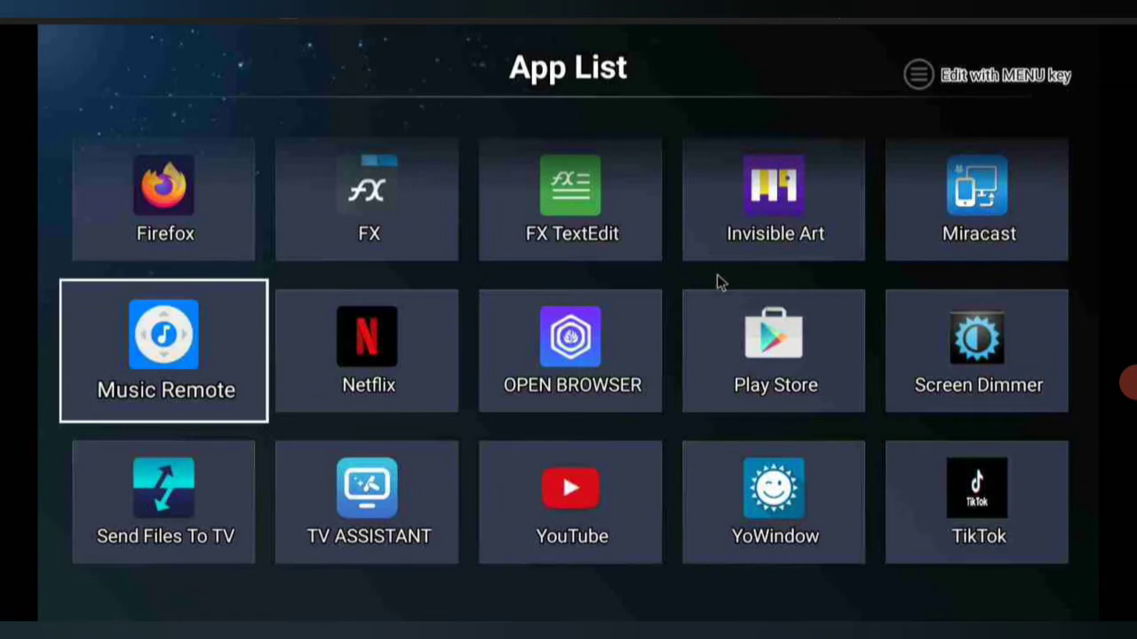
Check the edit options for Aptoide in the app list, then close them.
key("Up")
key("Up")
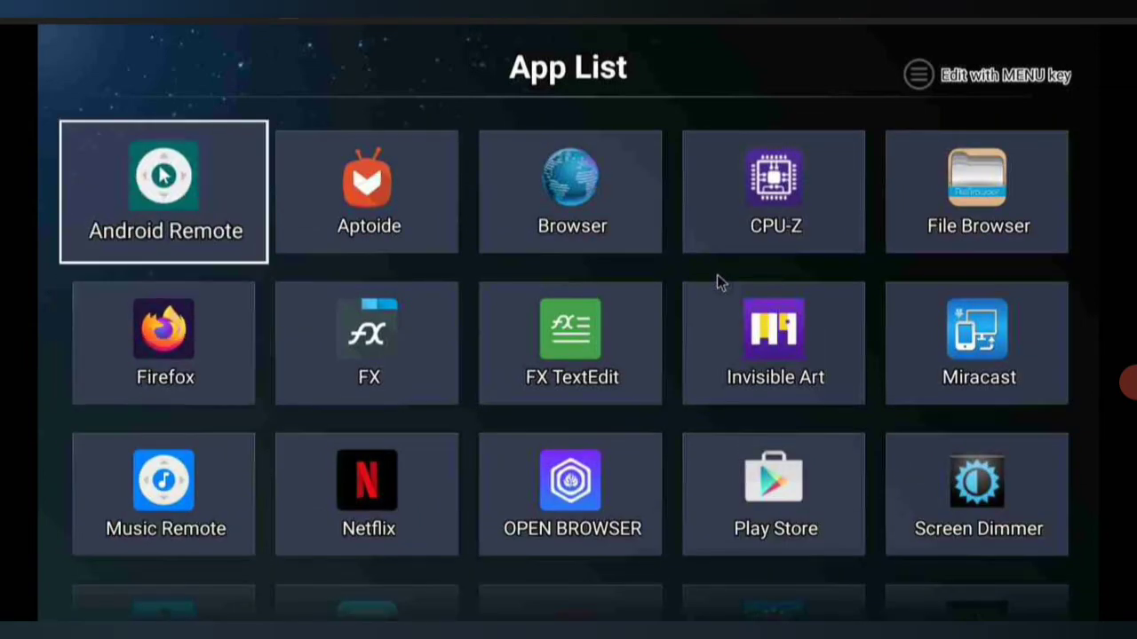
key("Right")
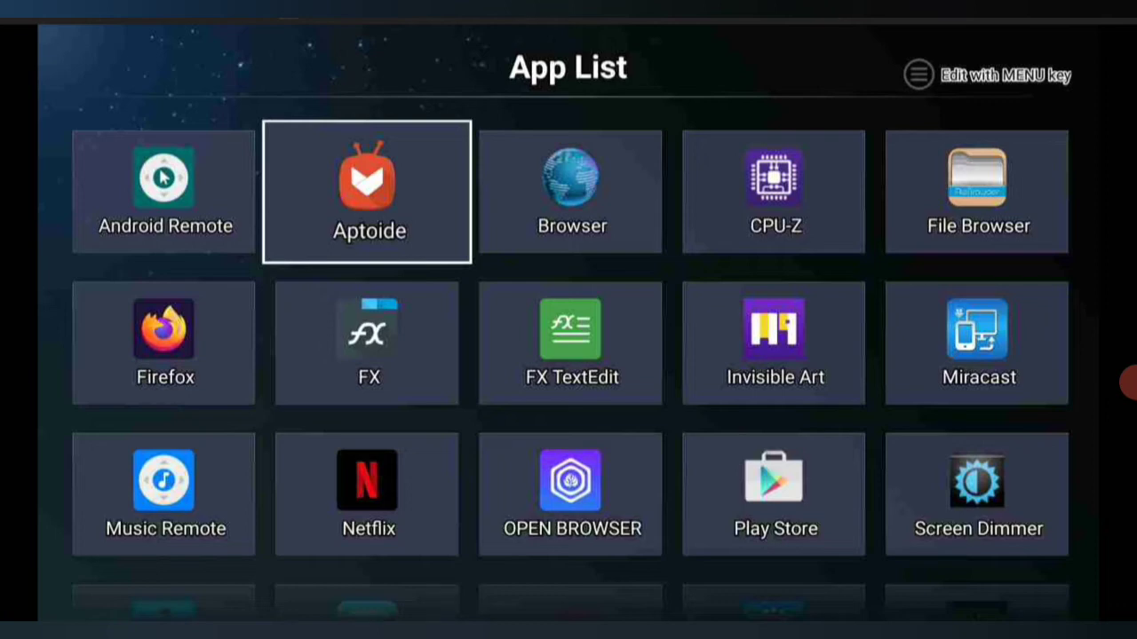
key("Menu")
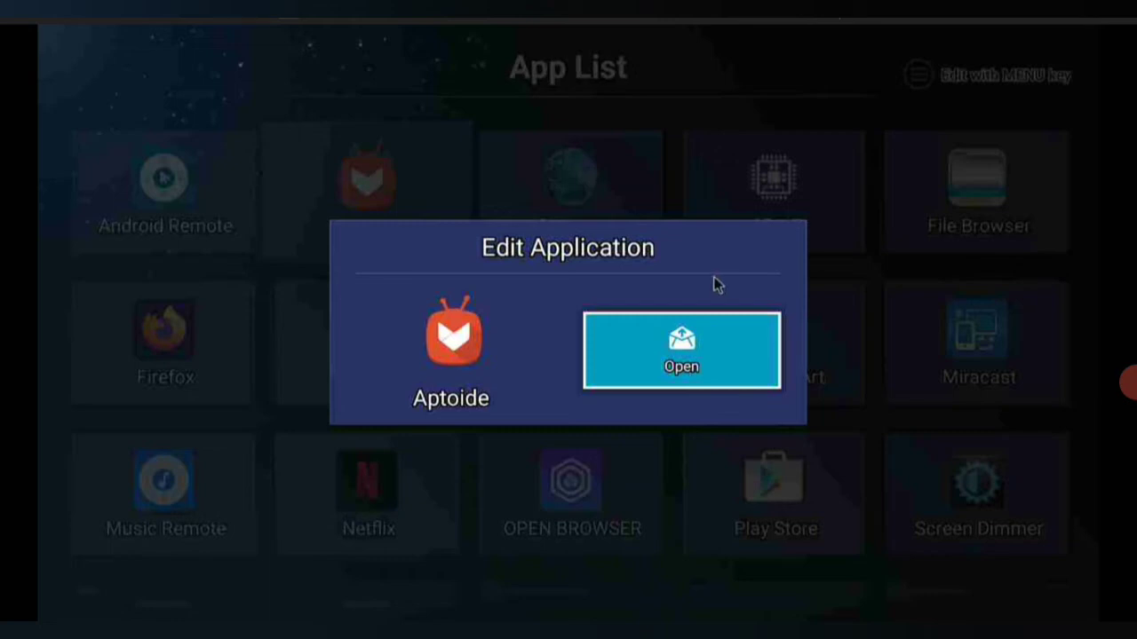
key("Escape")
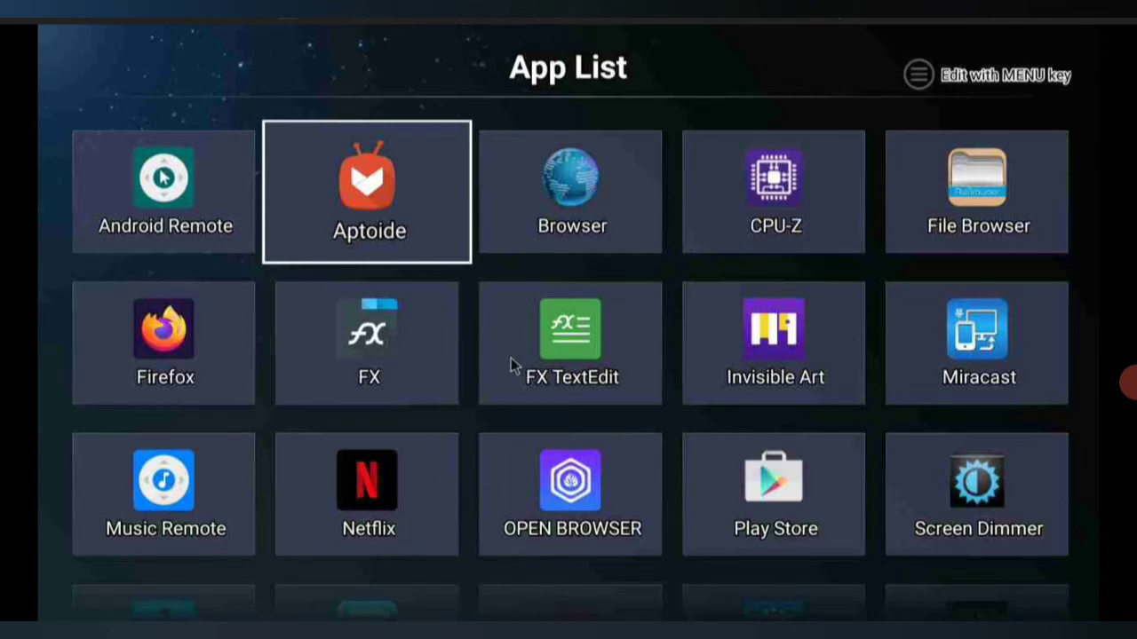
Check the edit options for Send Files To TV, then close them and return to the home screen.
key("Down")
key("Down")
key("Down")
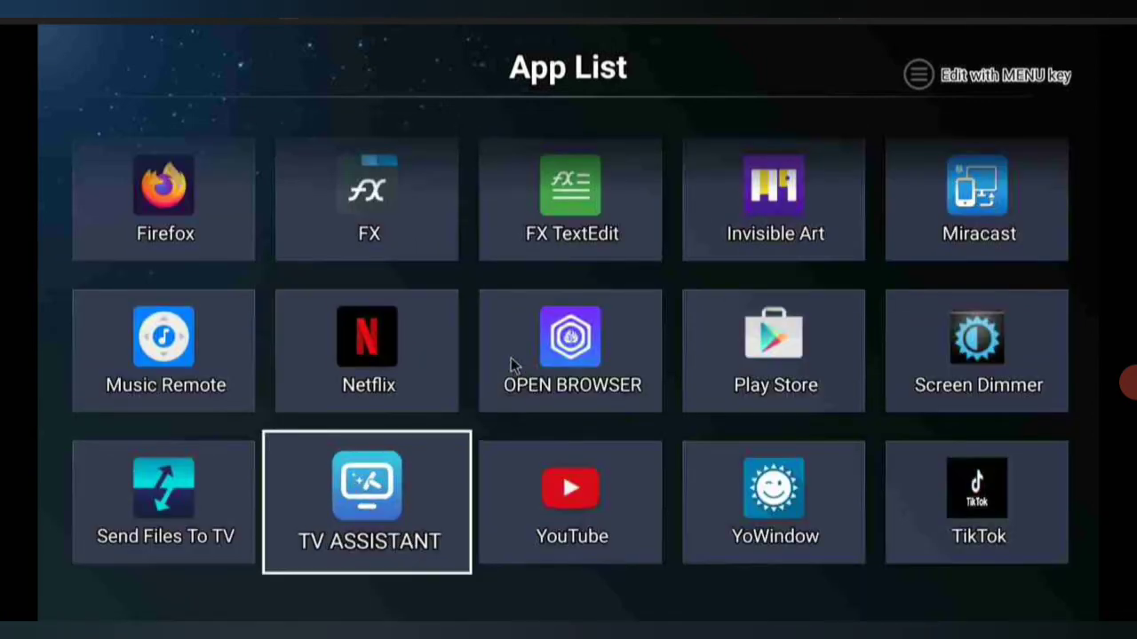
key("Left")
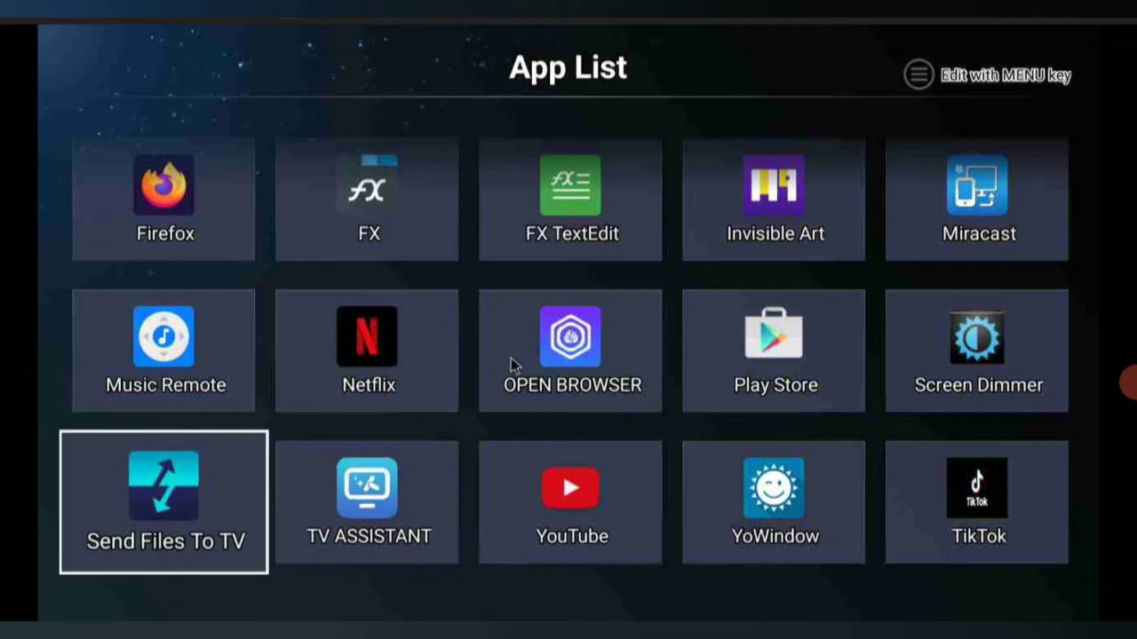
key("Menu")
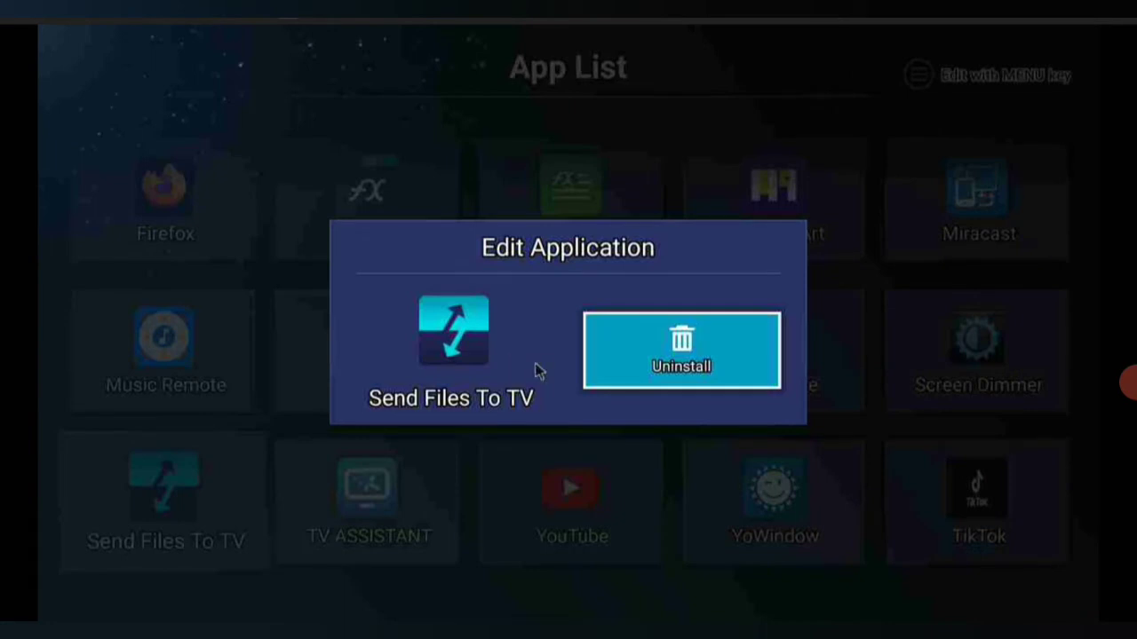
key("Escape")
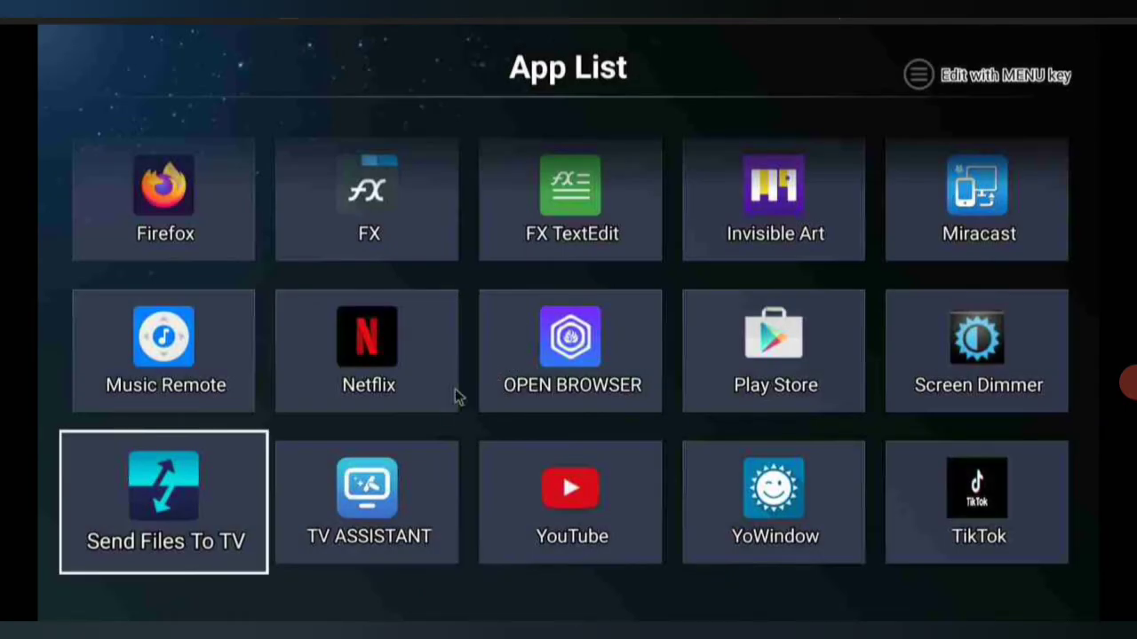
key("Escape")
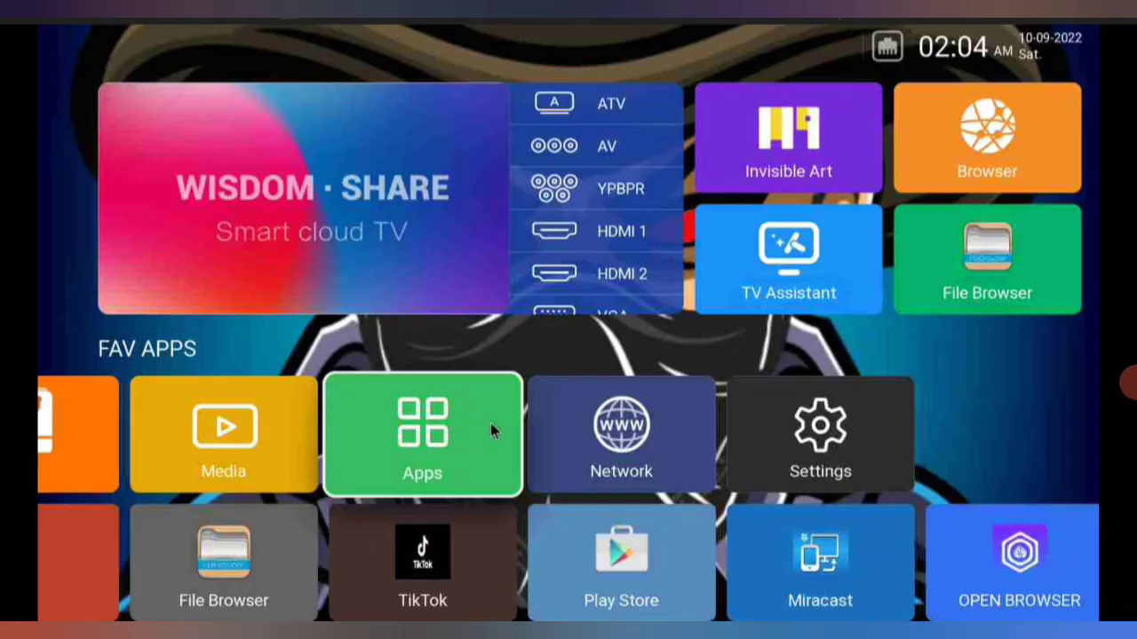
Open the Play Store from the favourite apps and view its My Apps section.
left_click(622, 565)
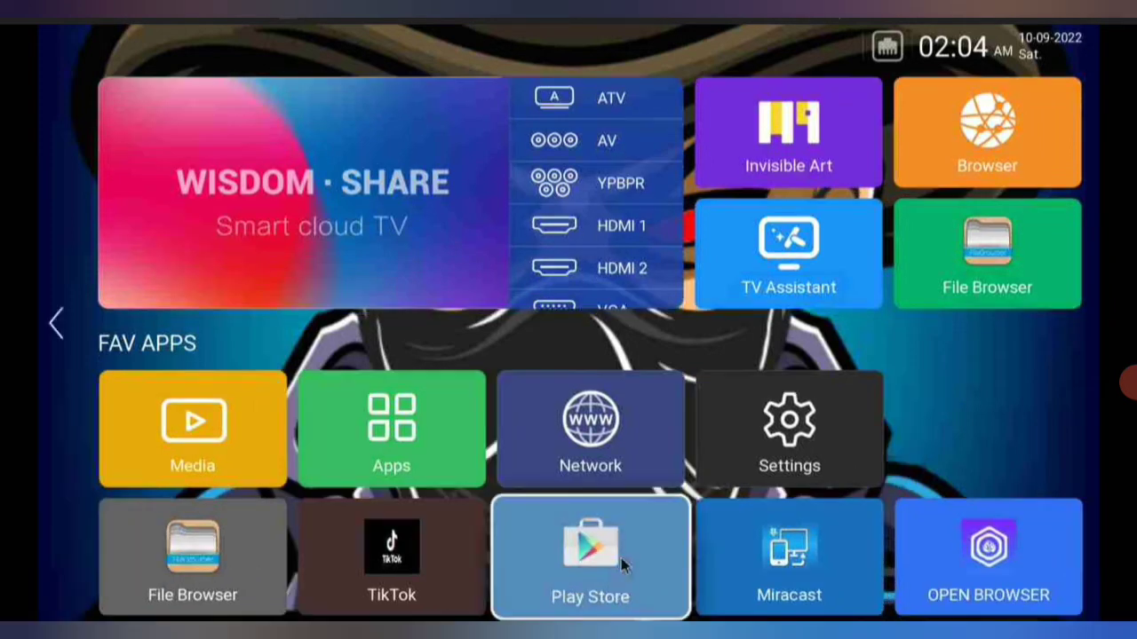
left_click(609, 552)
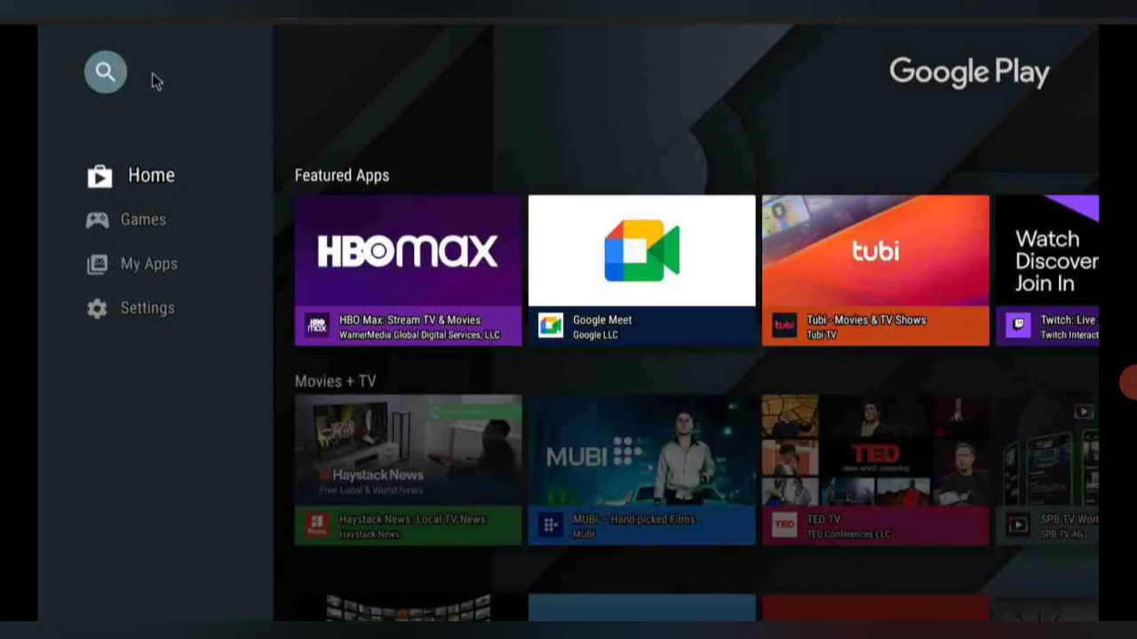
left_click(163, 265)
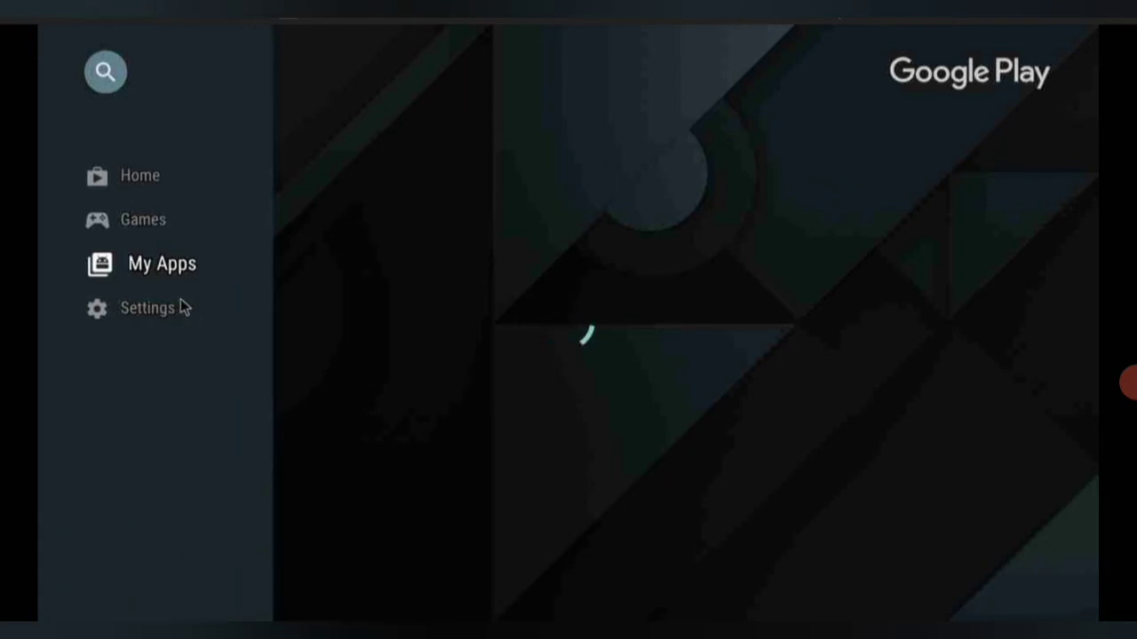
Return to the store's Home page and browse the Featured Apps, Movies + TV and following app rows.
left_click(148, 182)
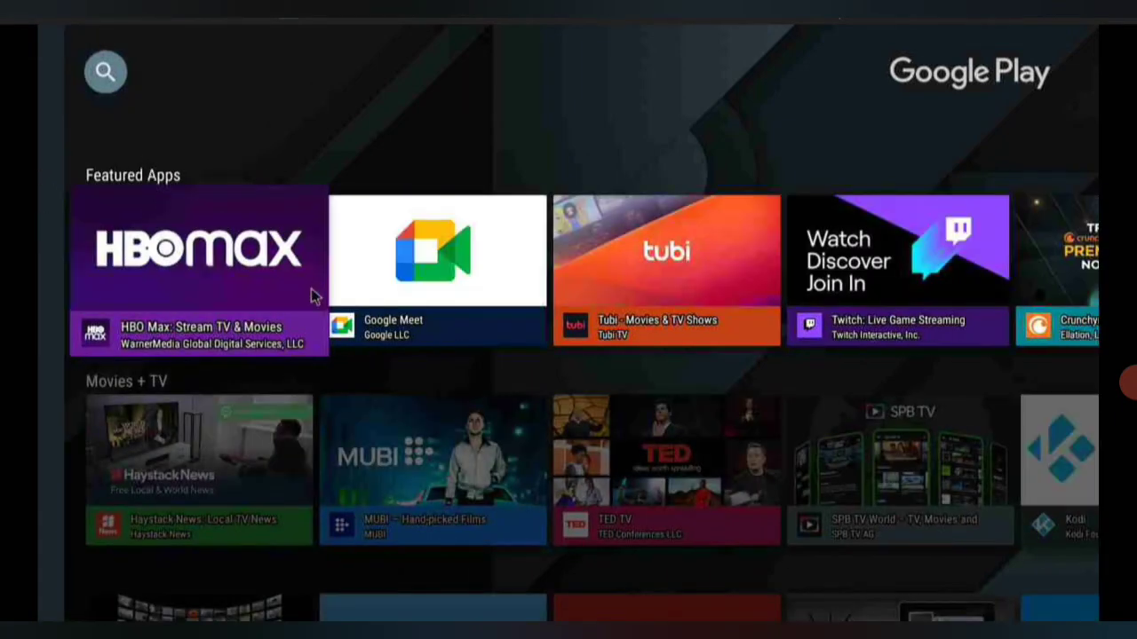
scroll(310, 296, "down", 2)
scroll(307, 293, "up", 2)
scroll(302, 293, "down", 1)
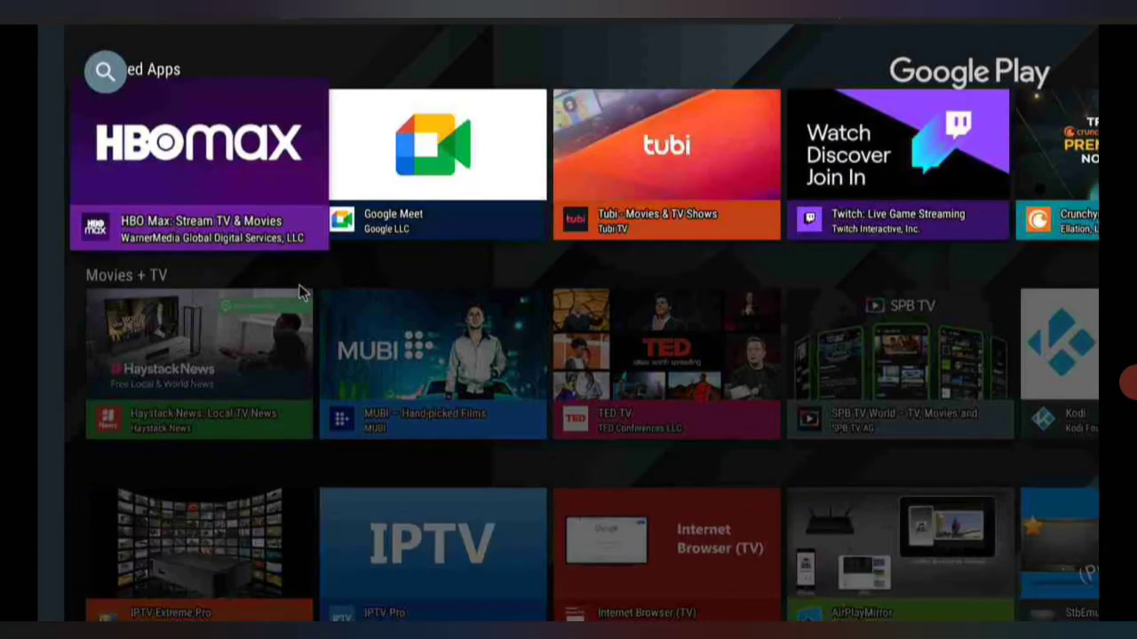
scroll(290, 285, "down", 1)
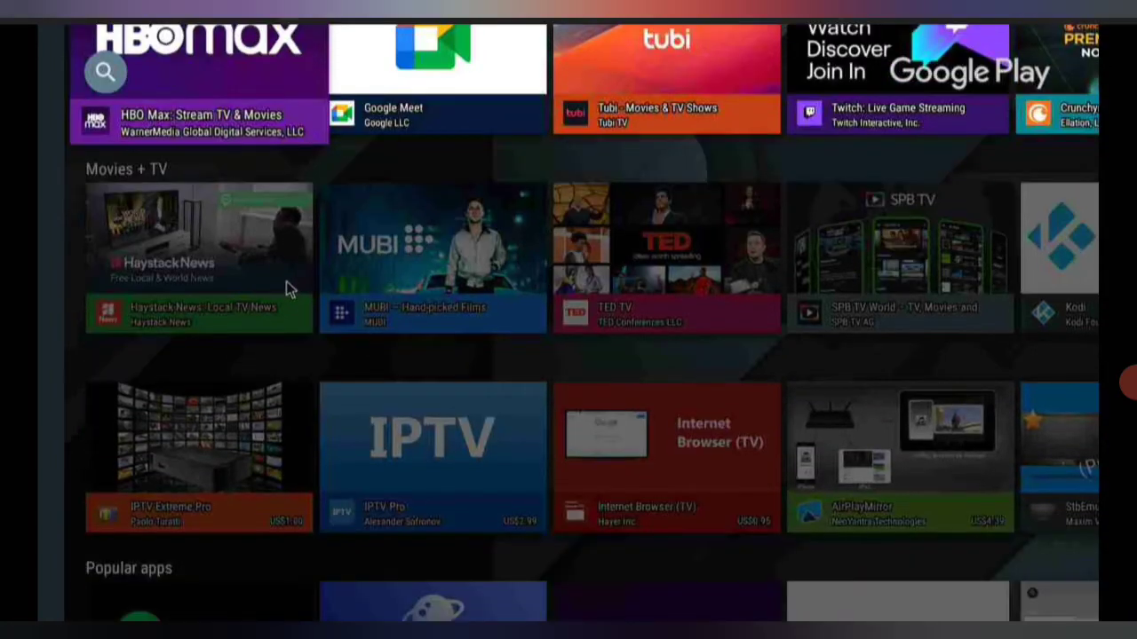
scroll(286, 284, "down", 2)
scroll(278, 277, "up", 3)
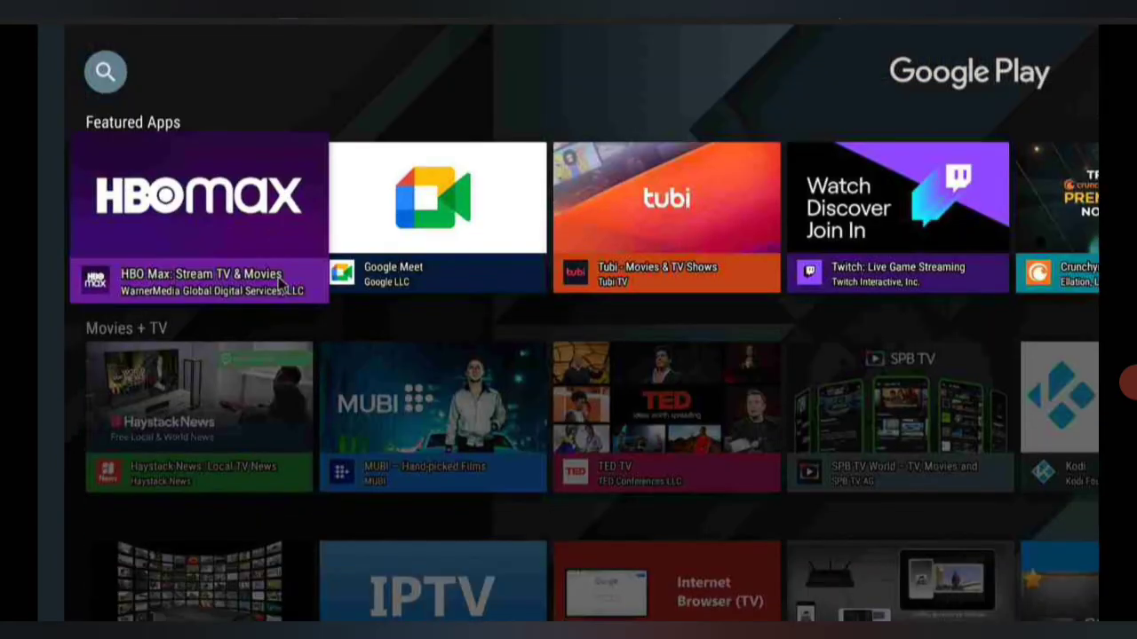
scroll(275, 284, "down", 2)
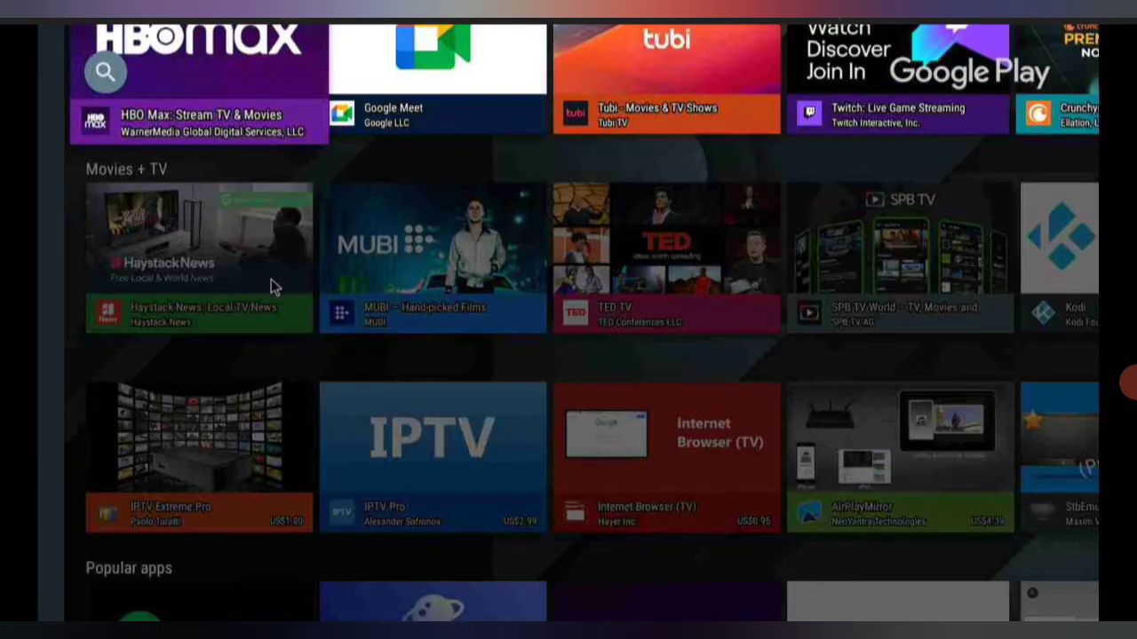
scroll(213, 267, "down", 1)
scroll(157, 249, "up", 3)
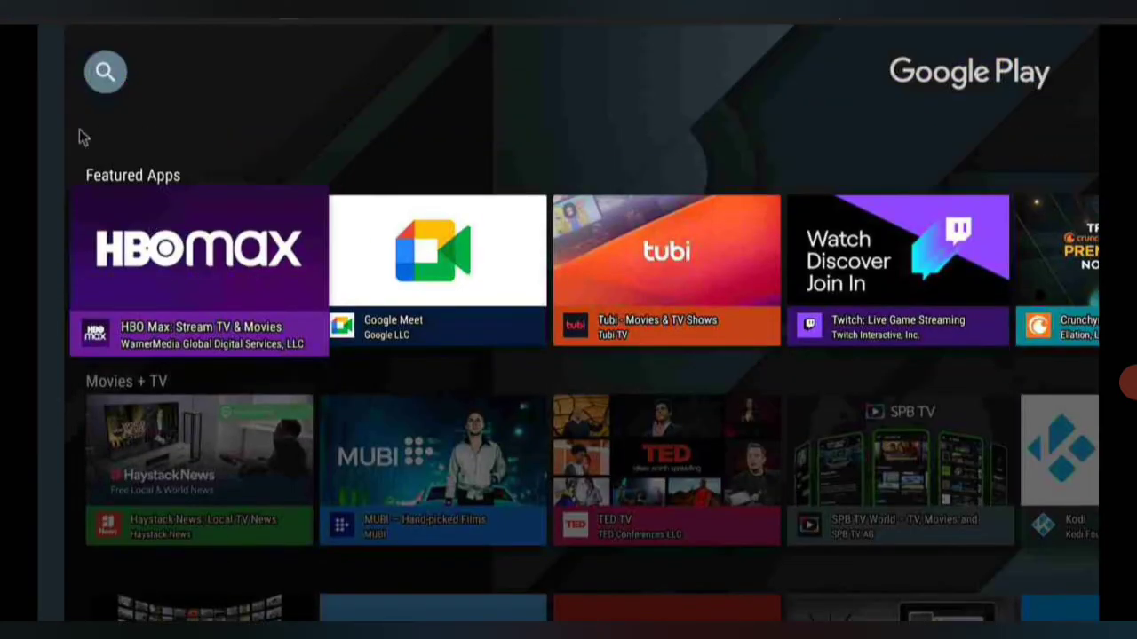
Search Google Play for "y" and select the YouTube for Android TV result.
left_click(102, 71)
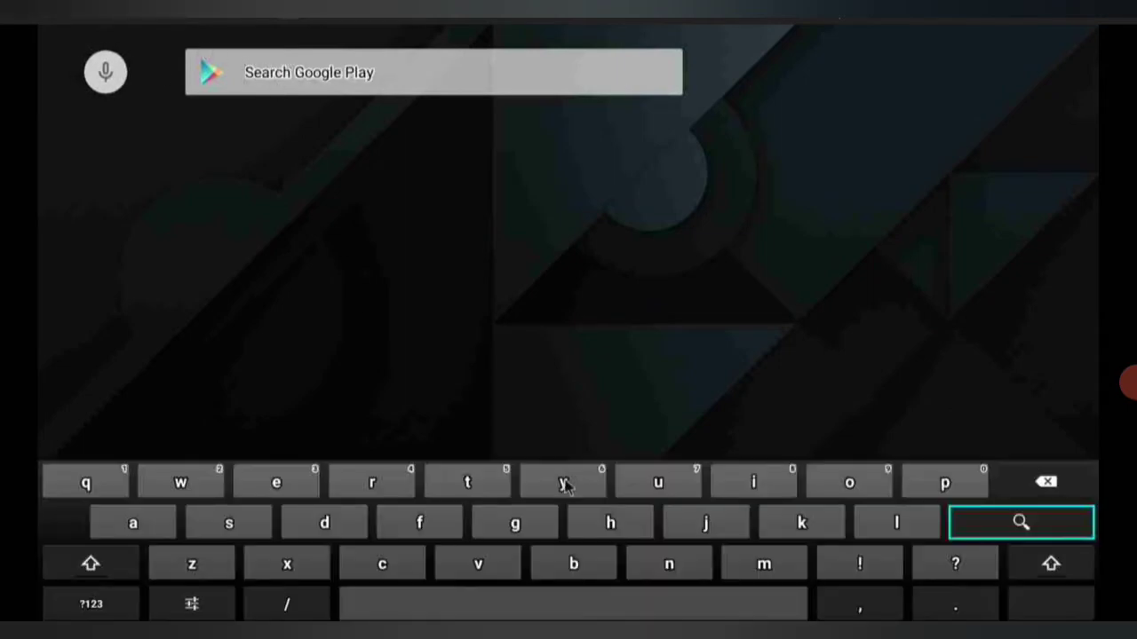
left_click(564, 484)
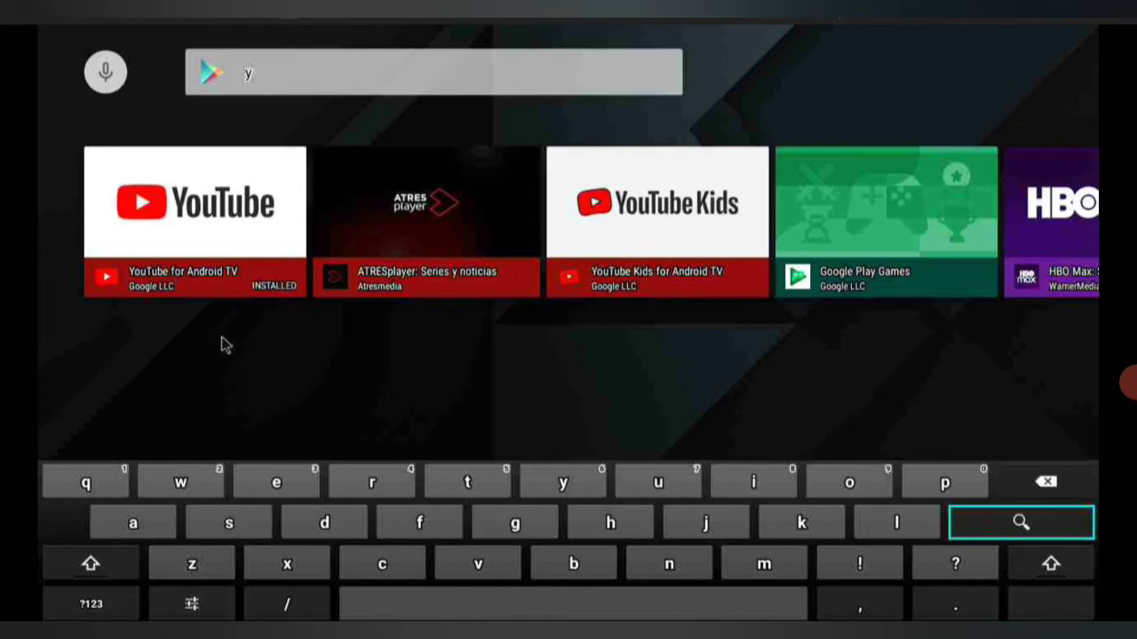
left_click(217, 206)
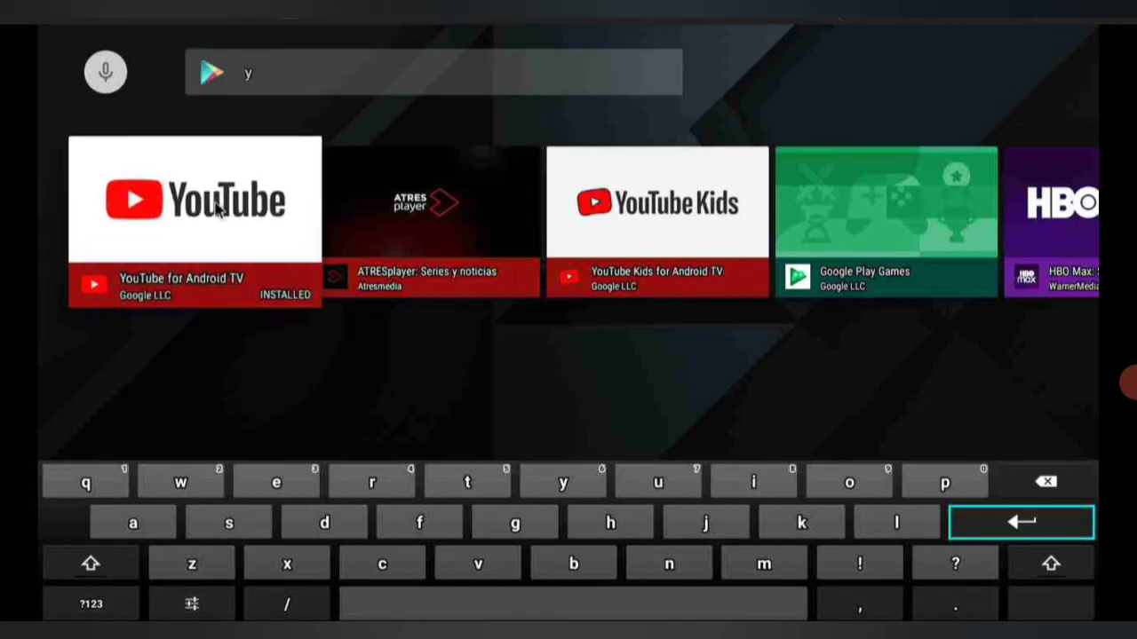
left_click(206, 209)
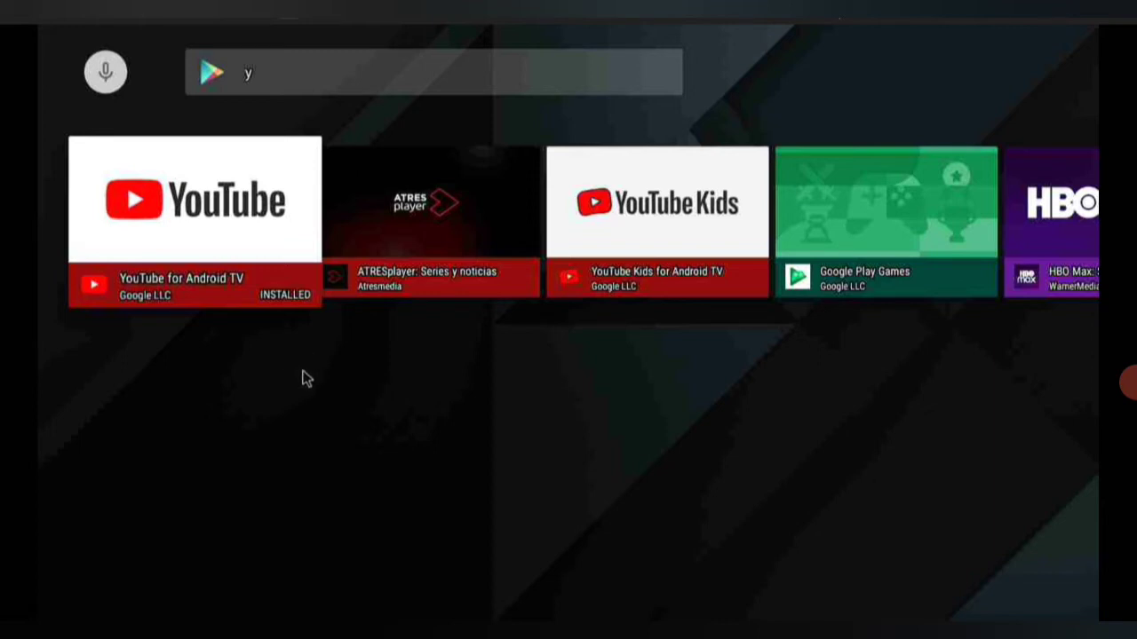
Replace the Google Play search with "atv" and open the details page of the ATV Launcher result.
left_click(259, 75)
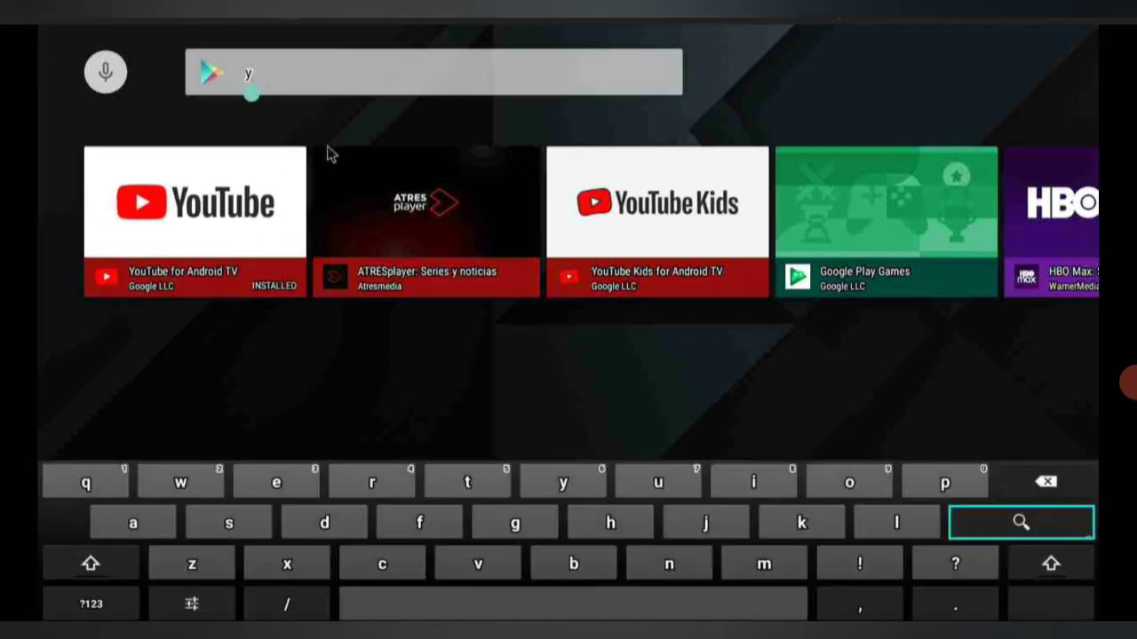
left_click(1068, 485)
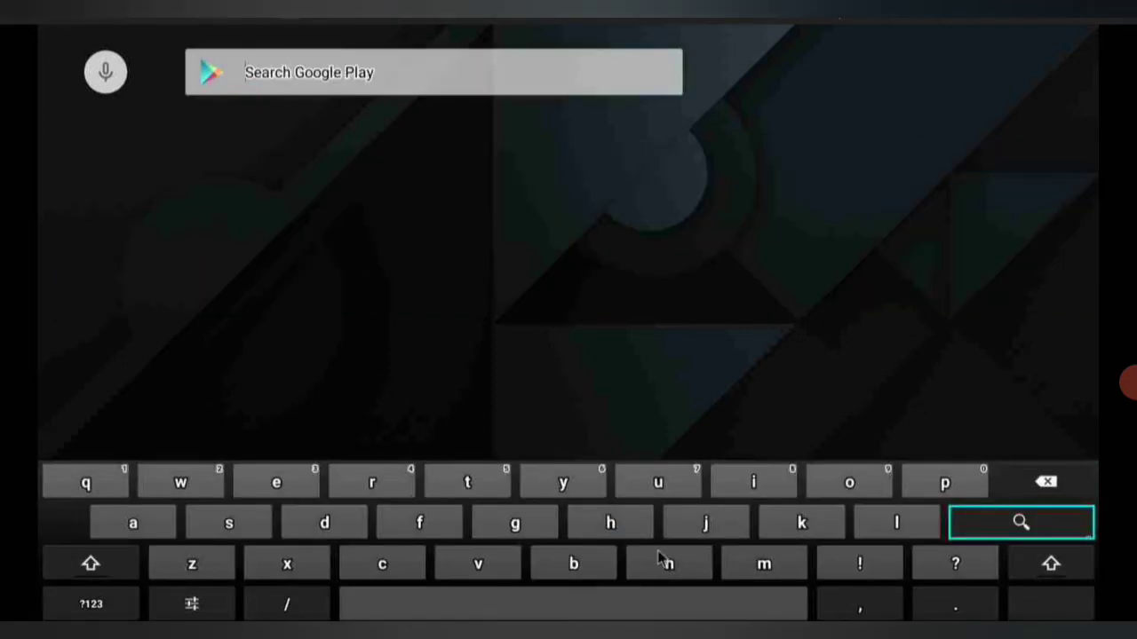
left_click(170, 528)
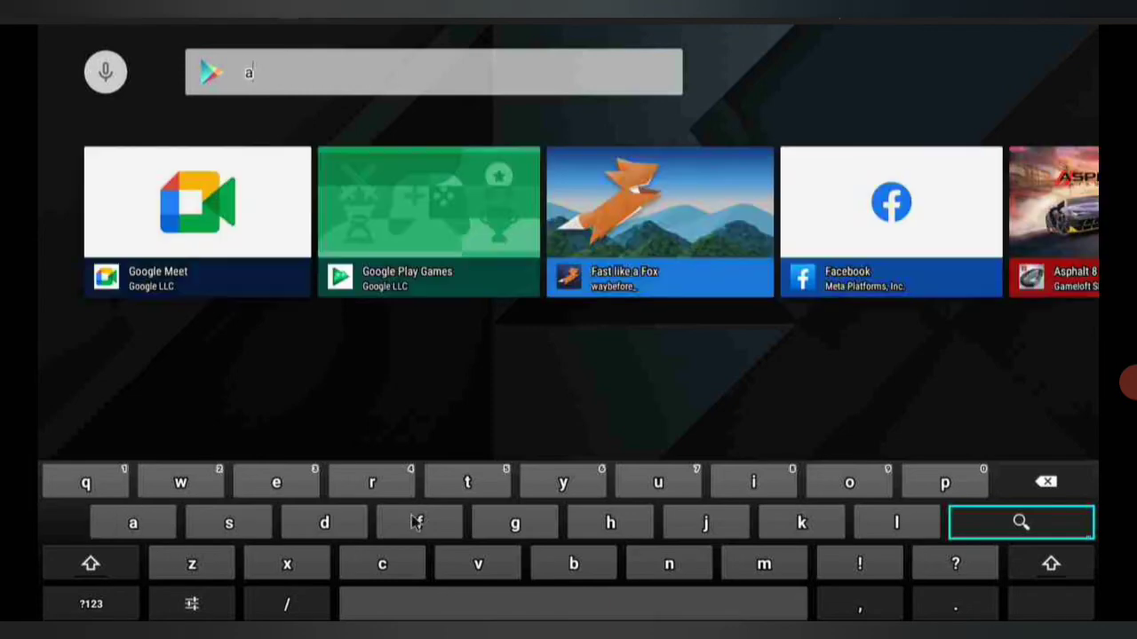
left_click(463, 487)
left_click(449, 561)
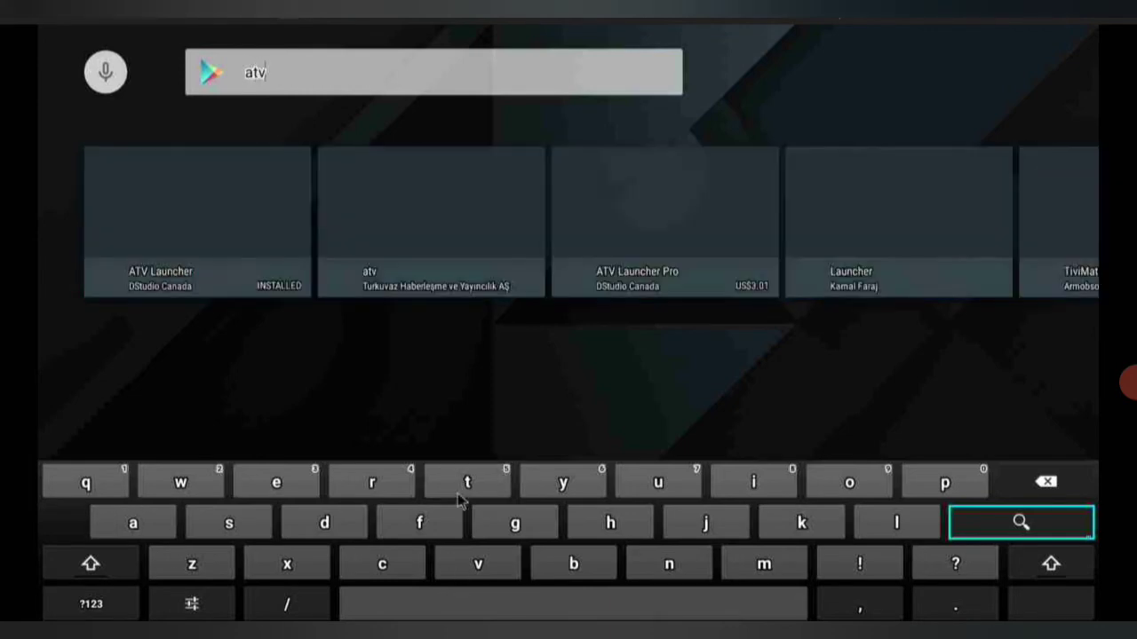
left_click(253, 229)
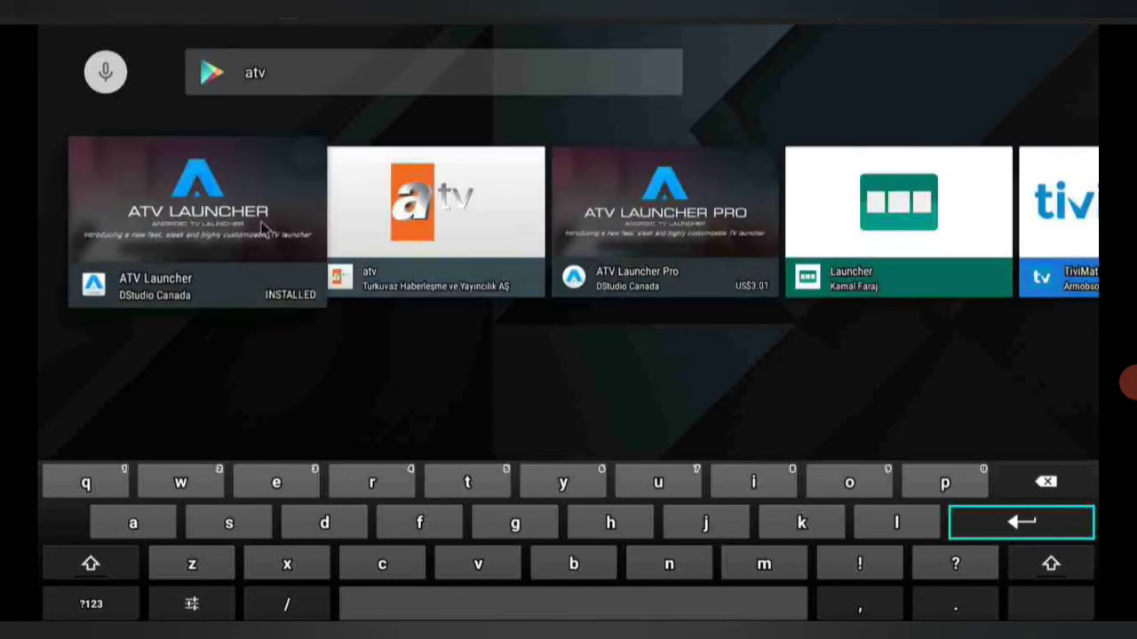
left_click(262, 229)
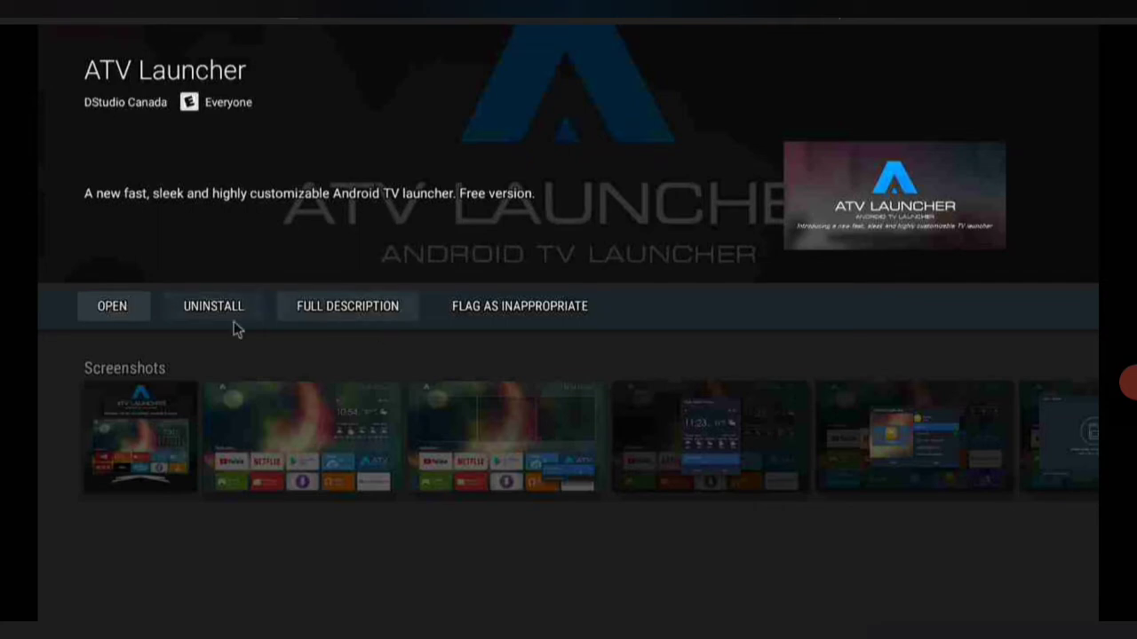
Leave the ATV Launcher page and exit Google Play to the TV's home screen.
key("Escape")
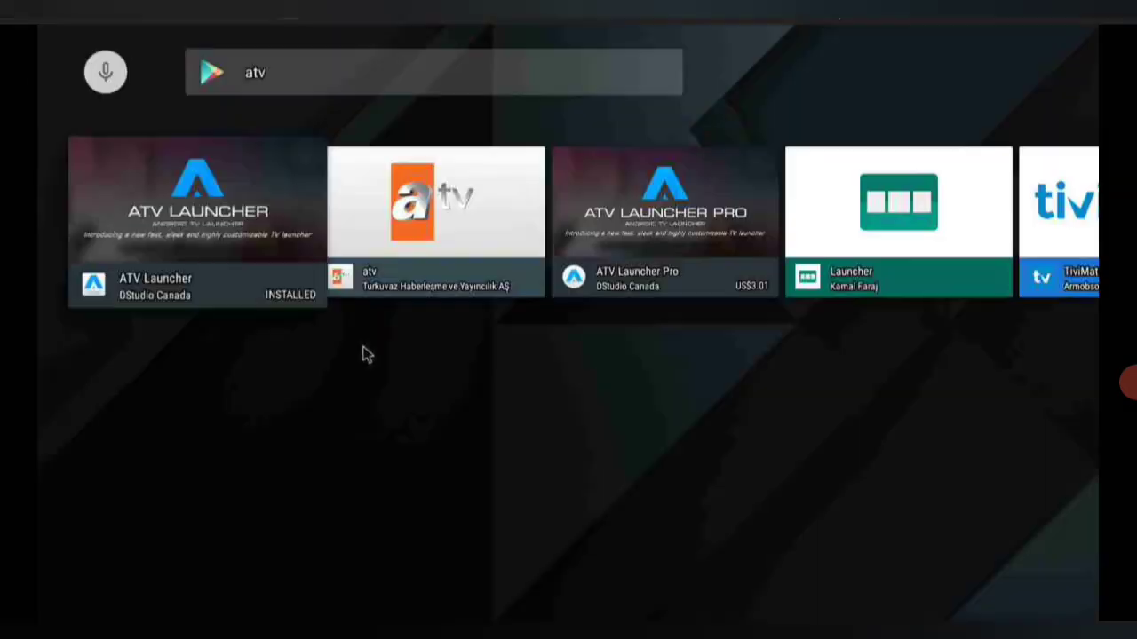
key("Escape")
key("Escape")
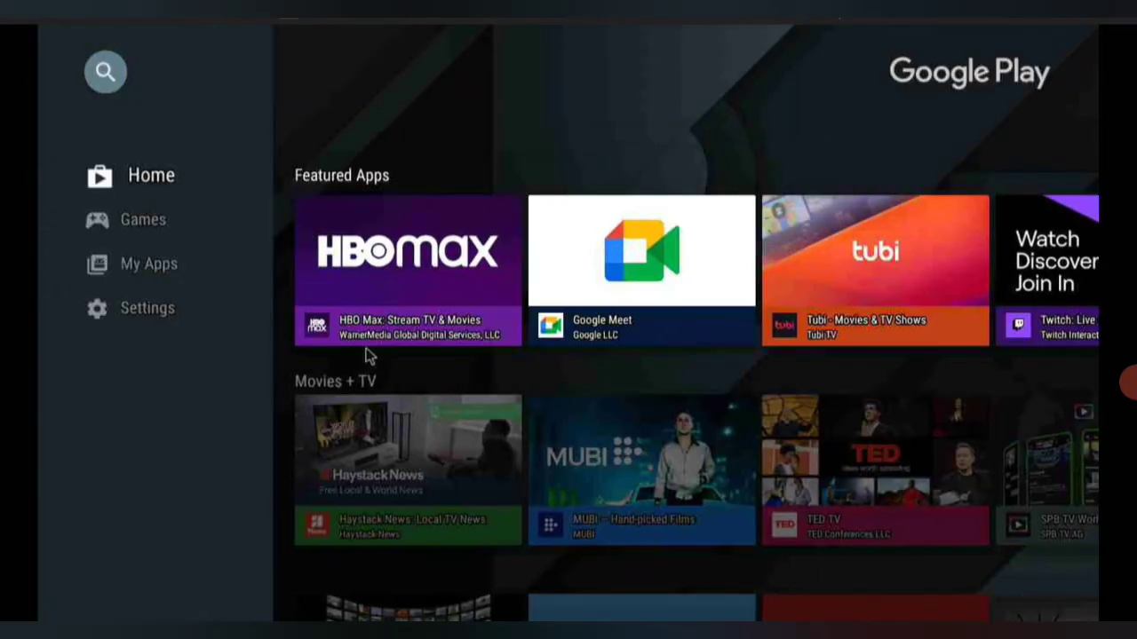
key("Escape")
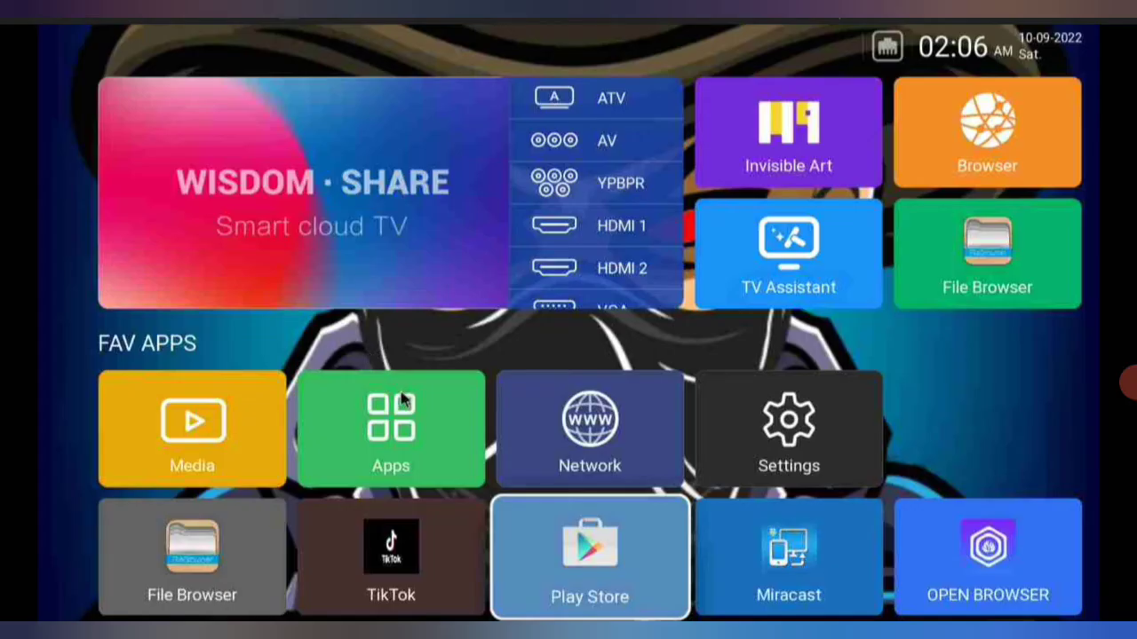
Find Aptoide among the favourite apps on the home screen and launch it.
key("Left")
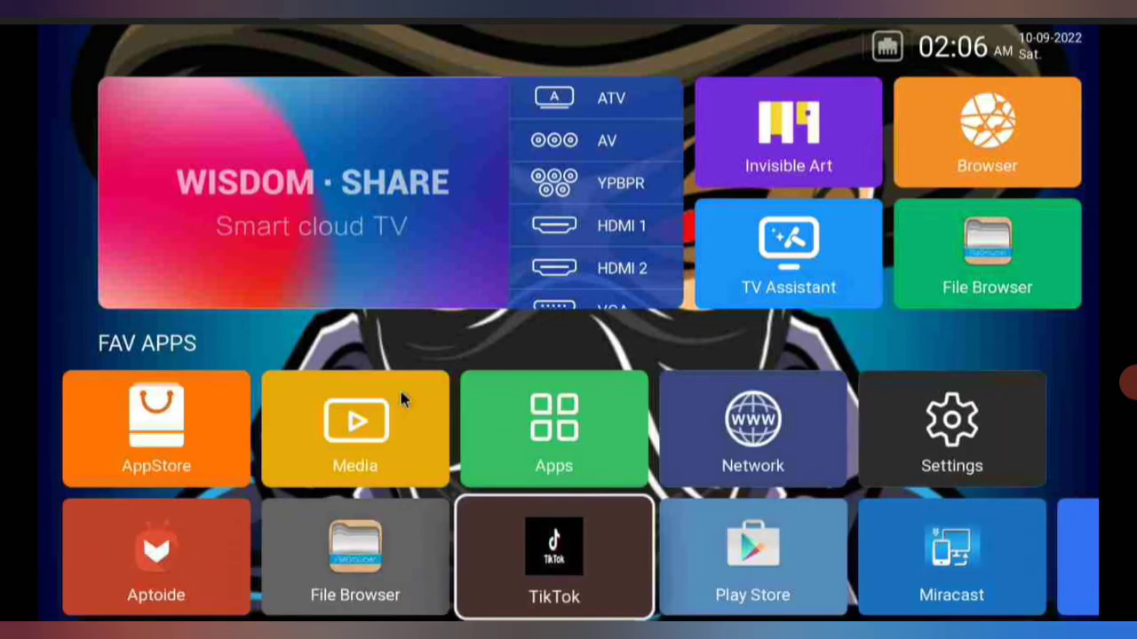
key("Left")
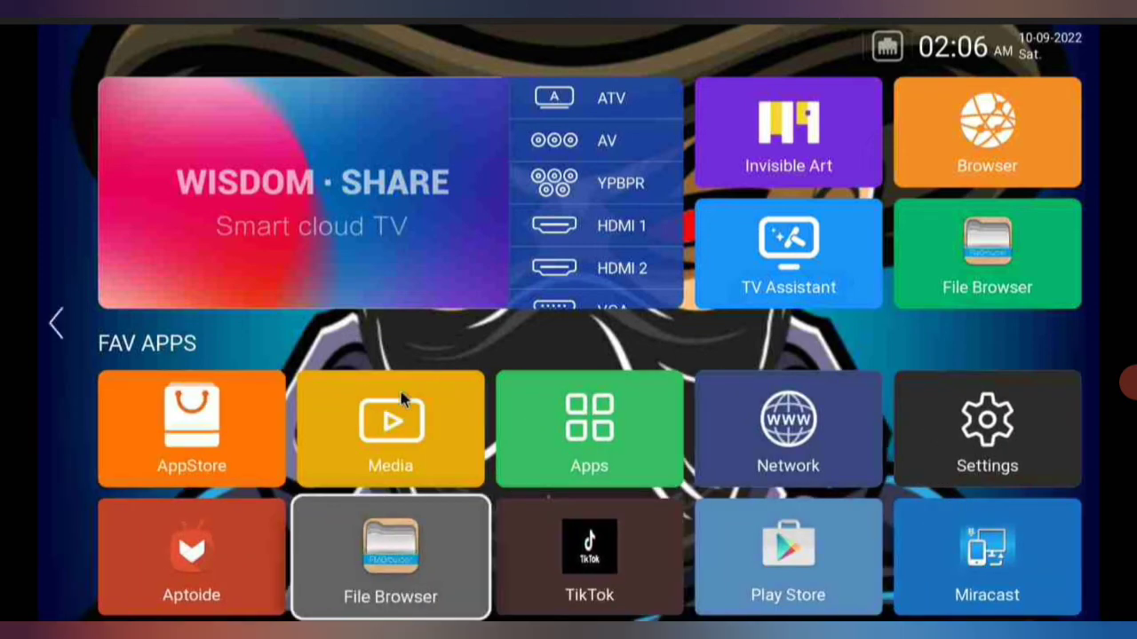
key("Left")
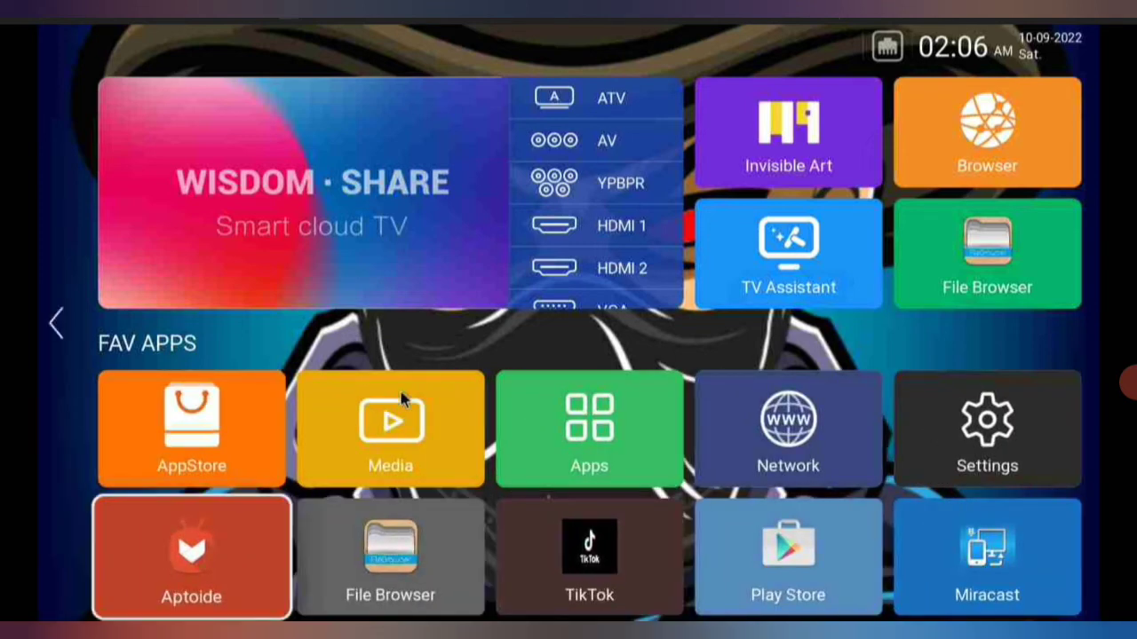
key("Up")
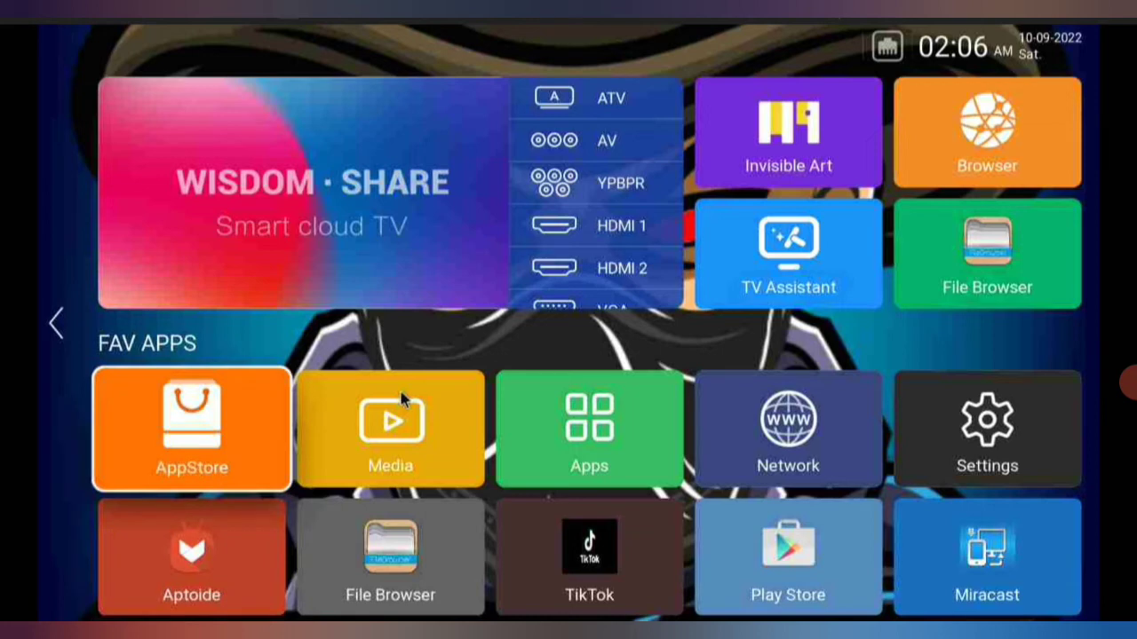
key("Down")
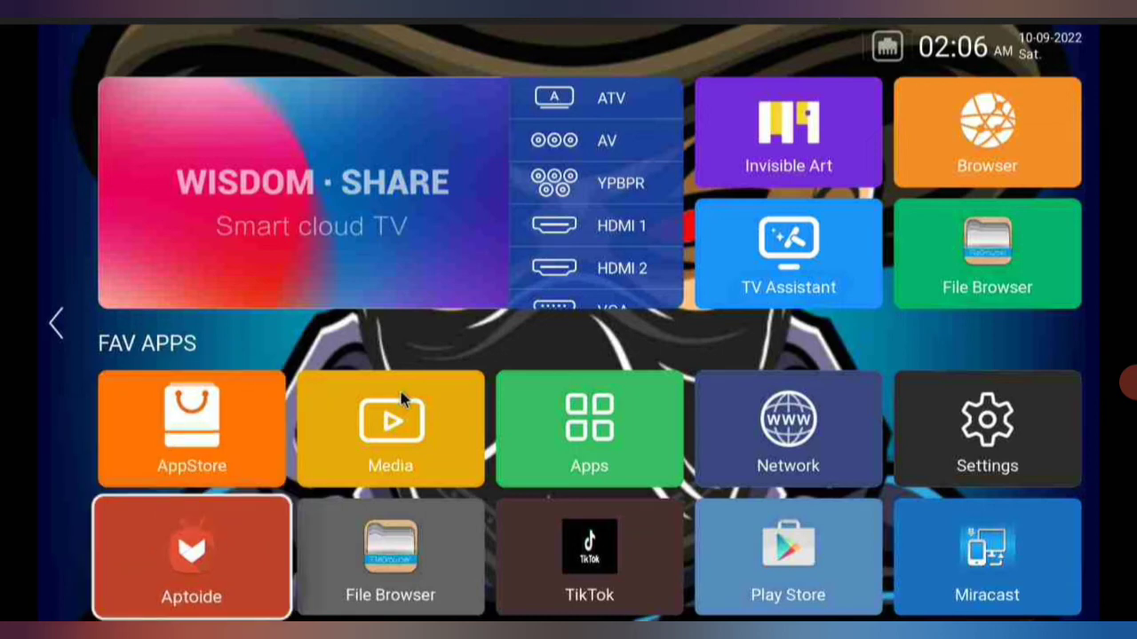
key("Up")
key("Down")
key("Up")
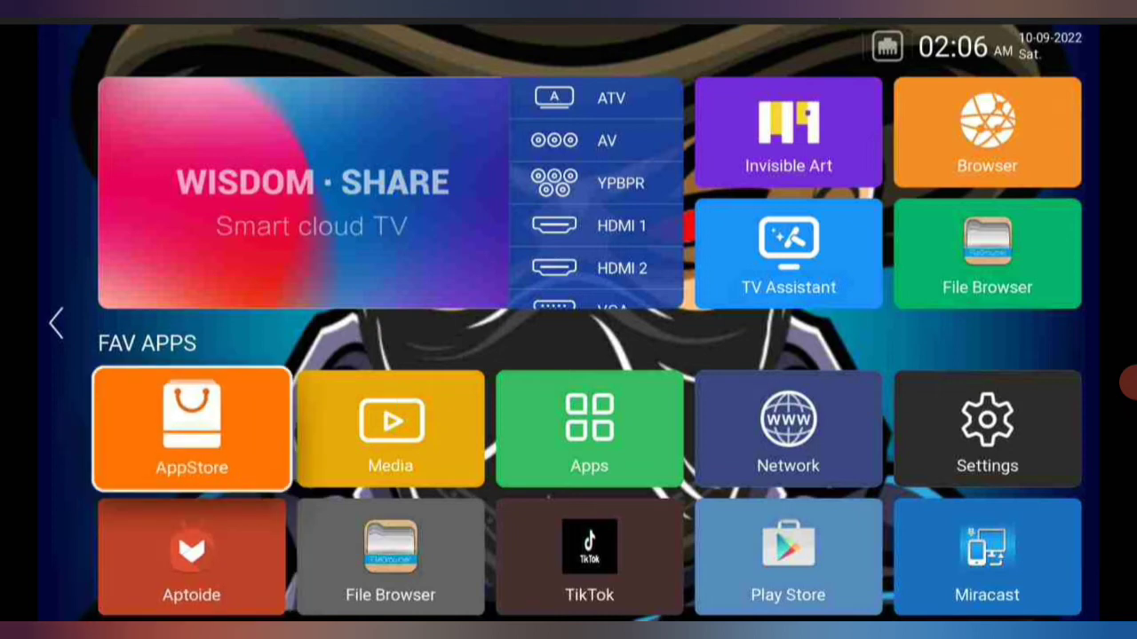
key("Down")
key("Return")
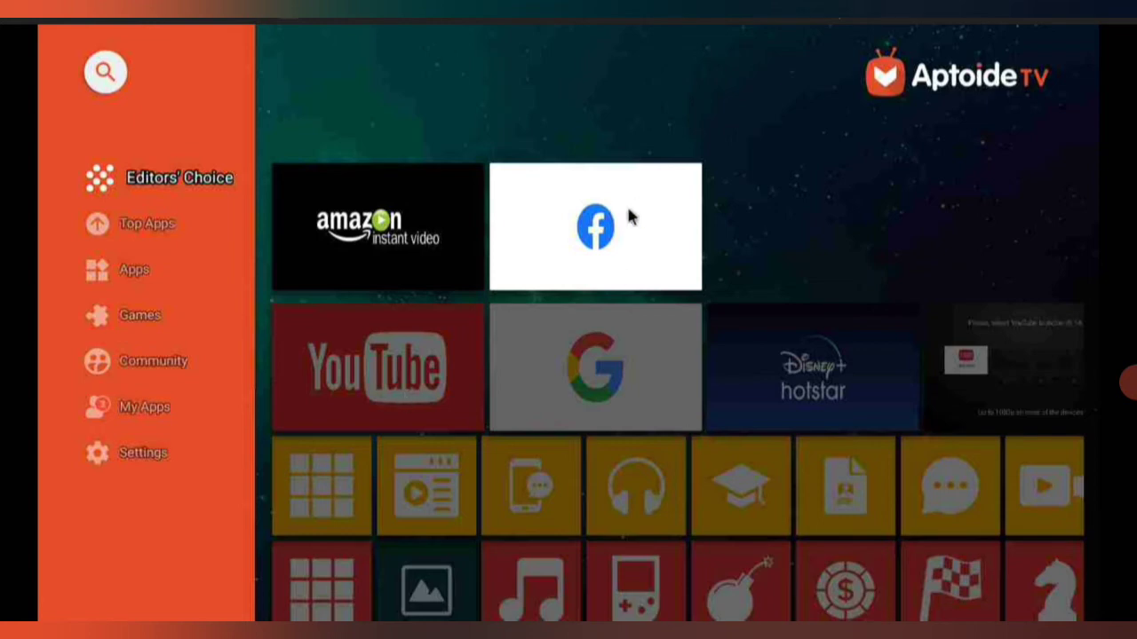
View Facebook's details page from Aptoide TV's Editors' Choice row, then return to the app listing.
left_click(626, 204)
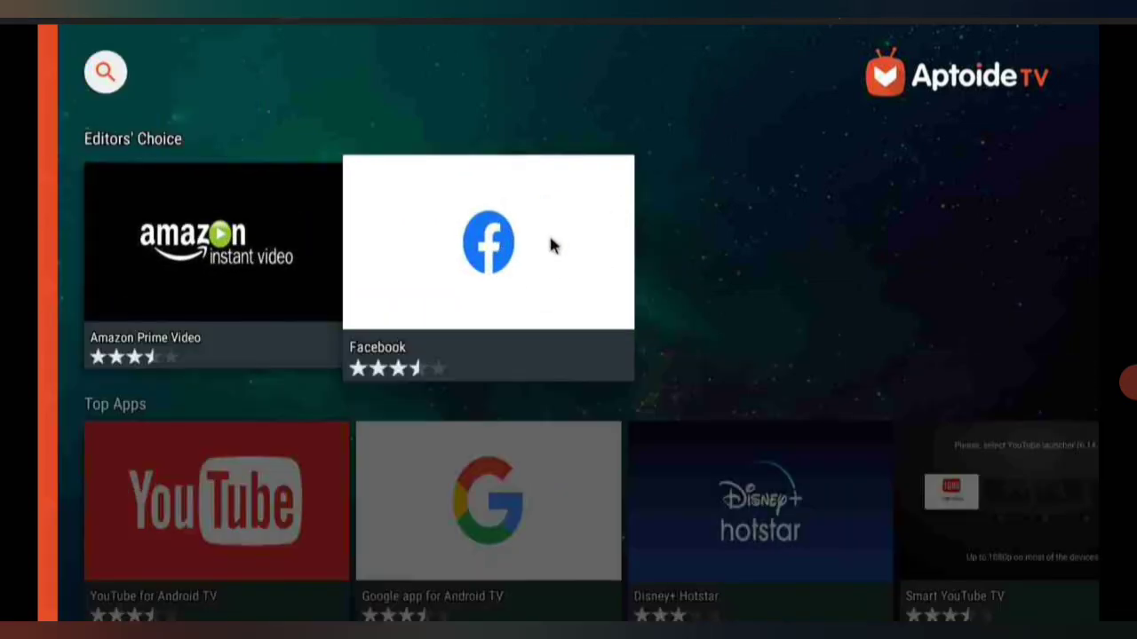
left_click(495, 300)
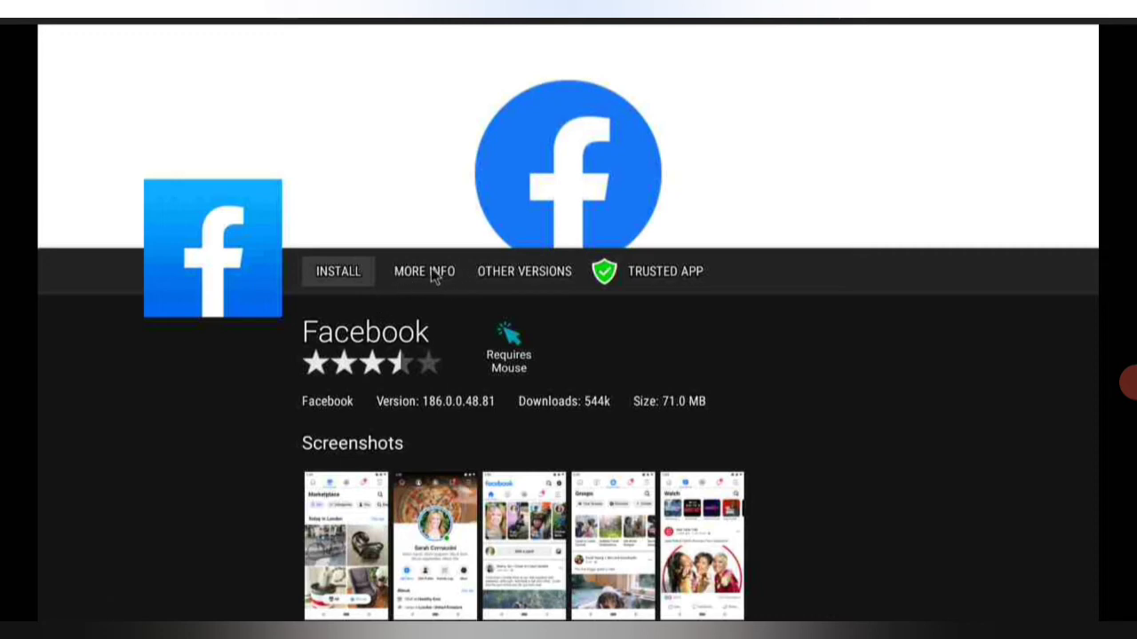
key("Escape")
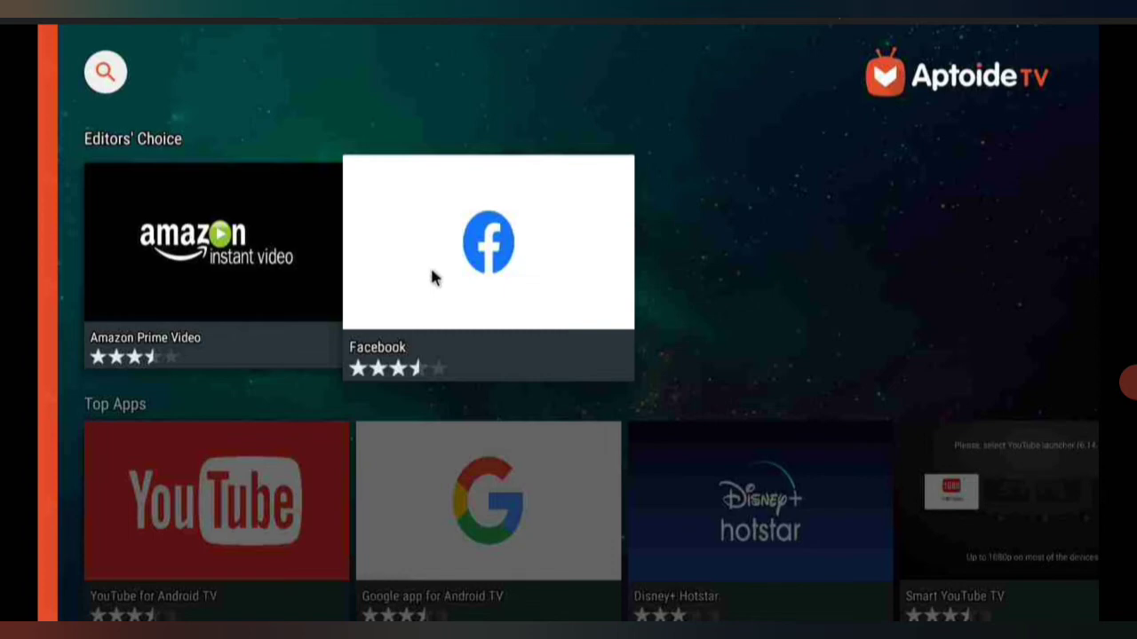
key("Escape")
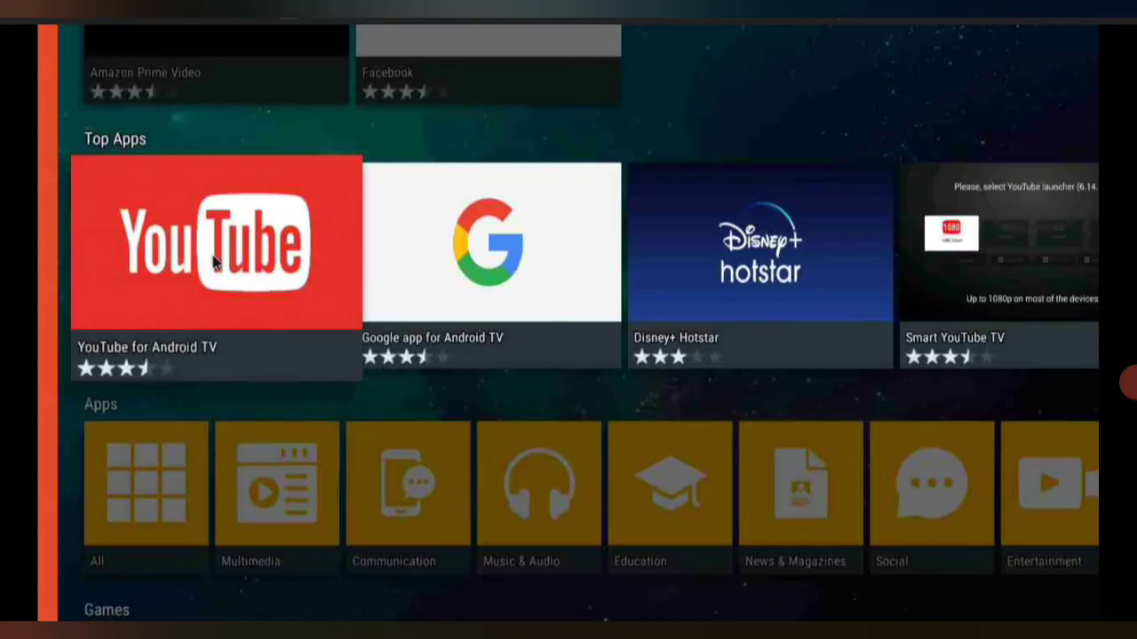
View the YouTube for Android TV details page from Top Apps, then exit Aptoide TV to the home screen.
left_click(213, 266)
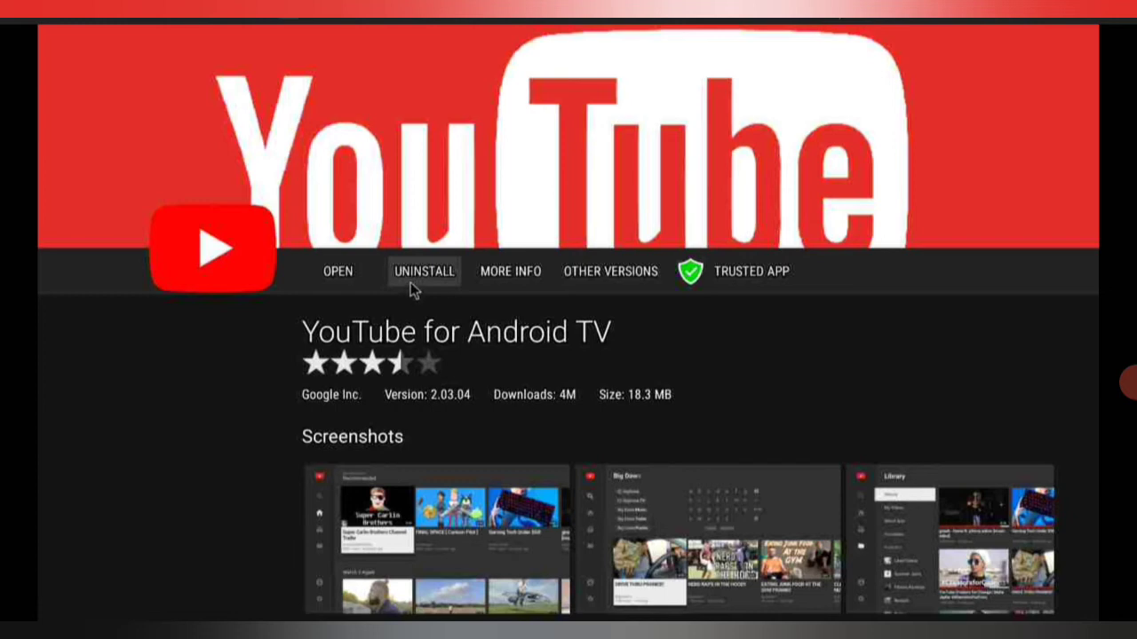
key("Escape")
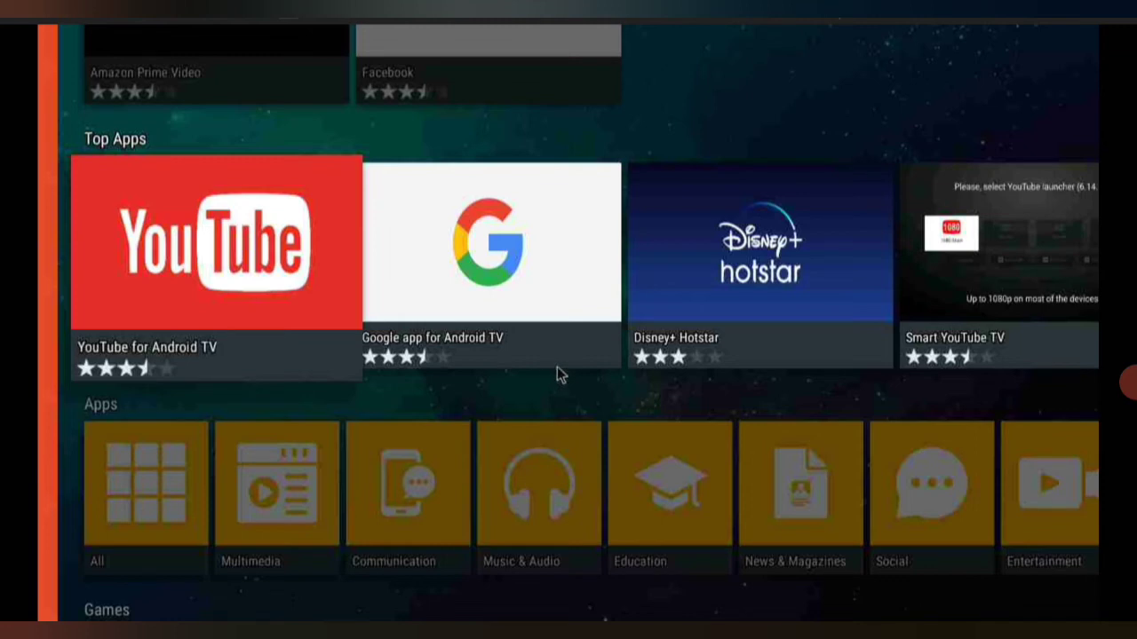
key("Left")
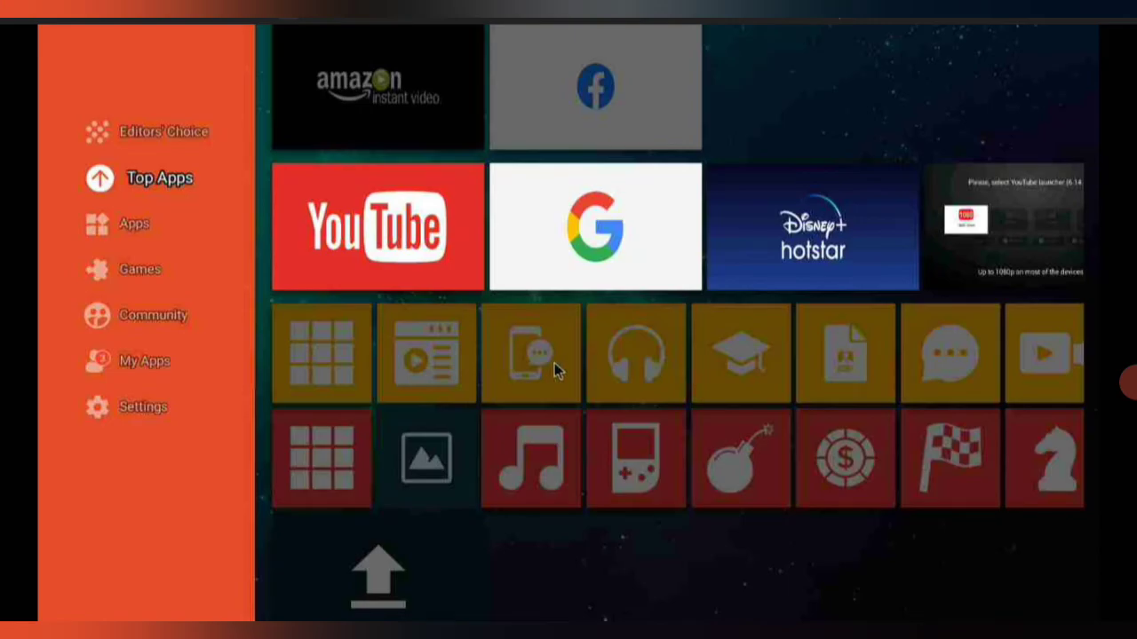
key("Escape")
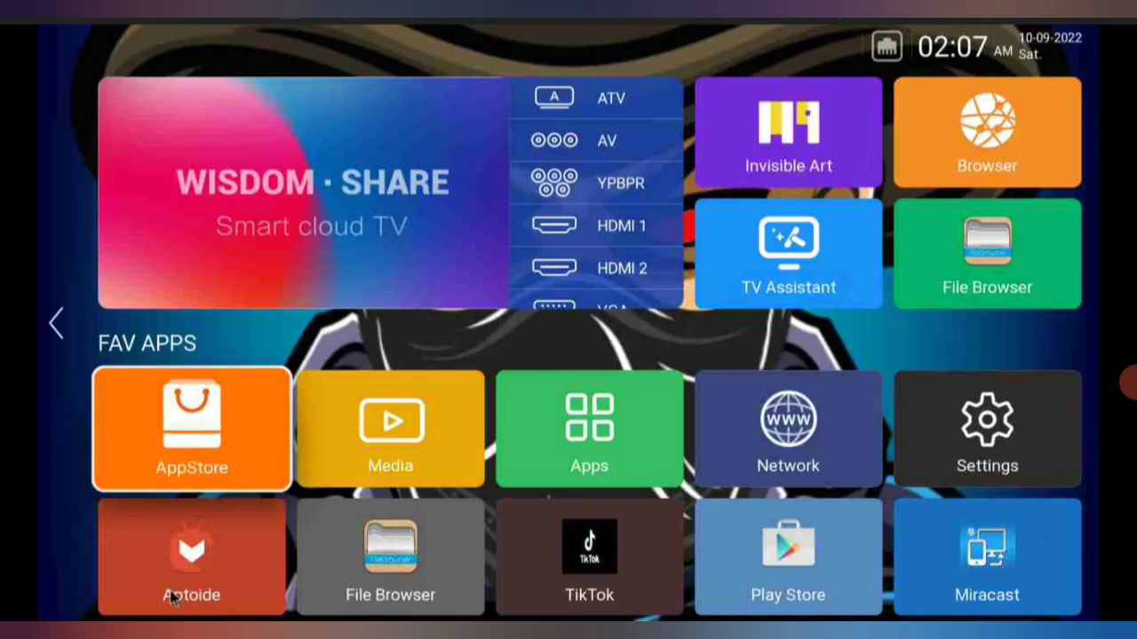
Open Media from the favourite apps, view the Download folder's files in internal shared storage, and return to the folder list.
left_click(409, 428)
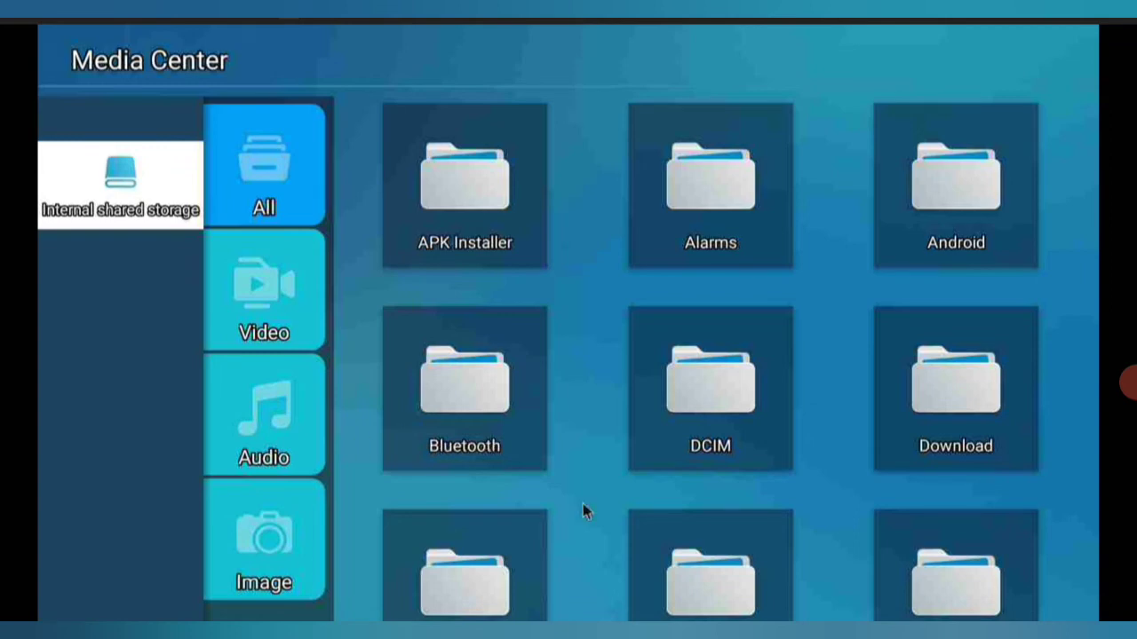
scroll(582, 506, "down", 1)
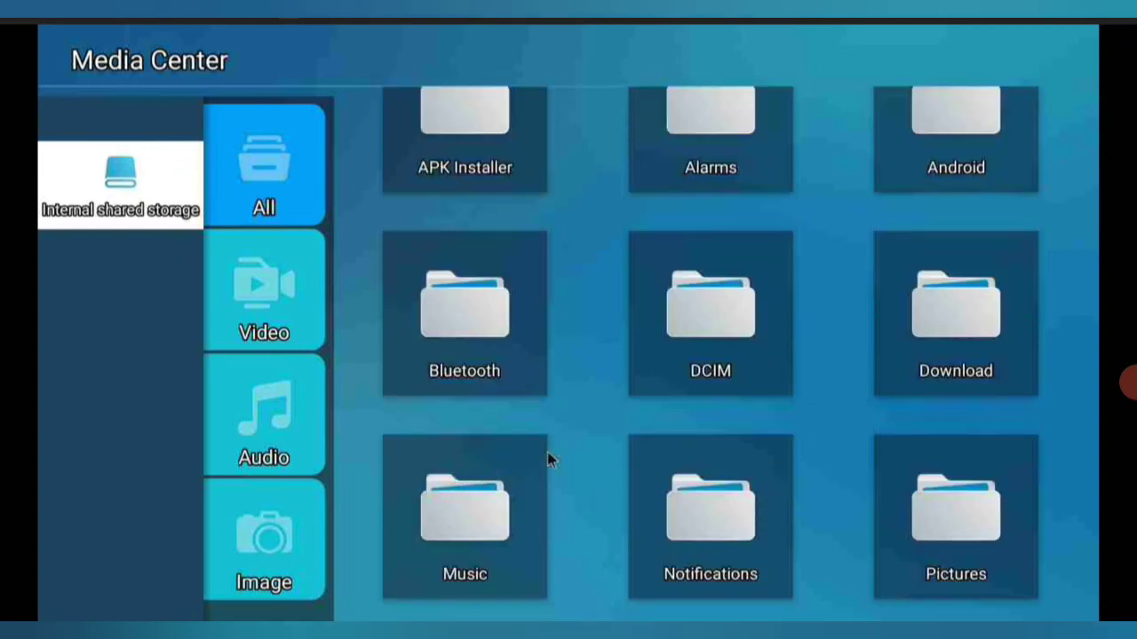
scroll(932, 438, "up", 1)
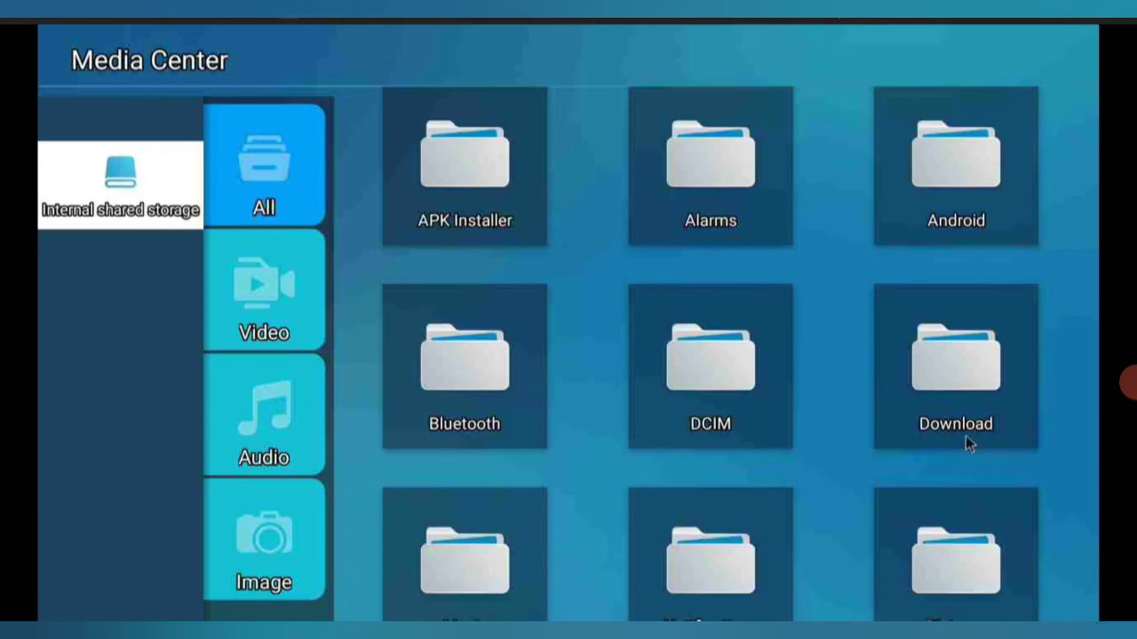
left_click(960, 382)
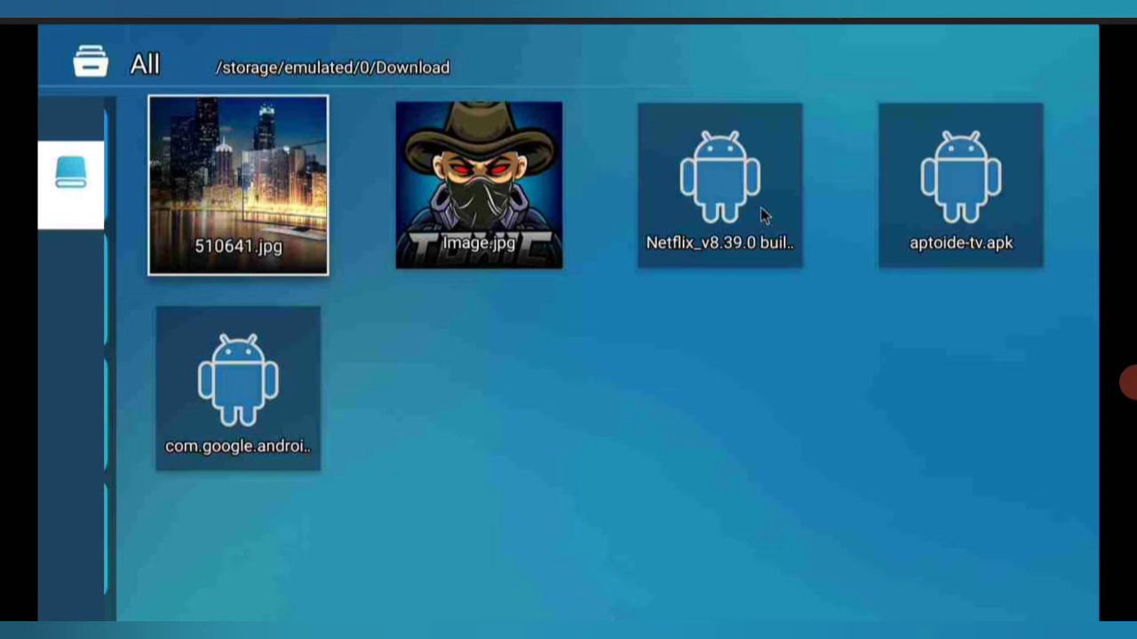
key("Escape")
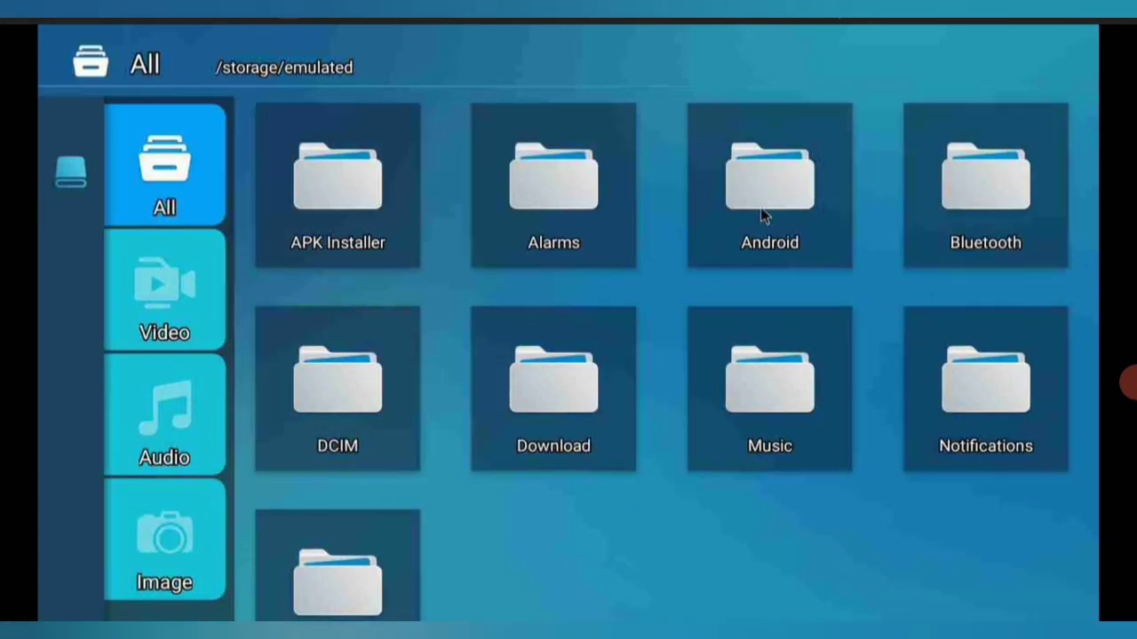
Switch Media Center to the Video category and open its Download folder.
key("Down")
key("Right")
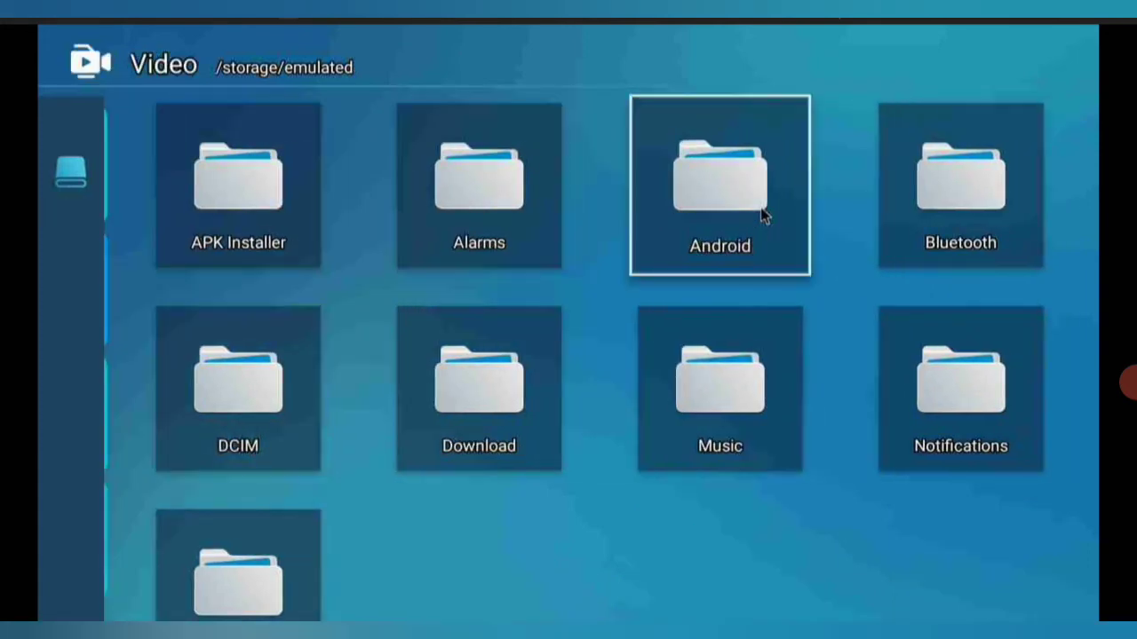
key("Right")
key("Down")
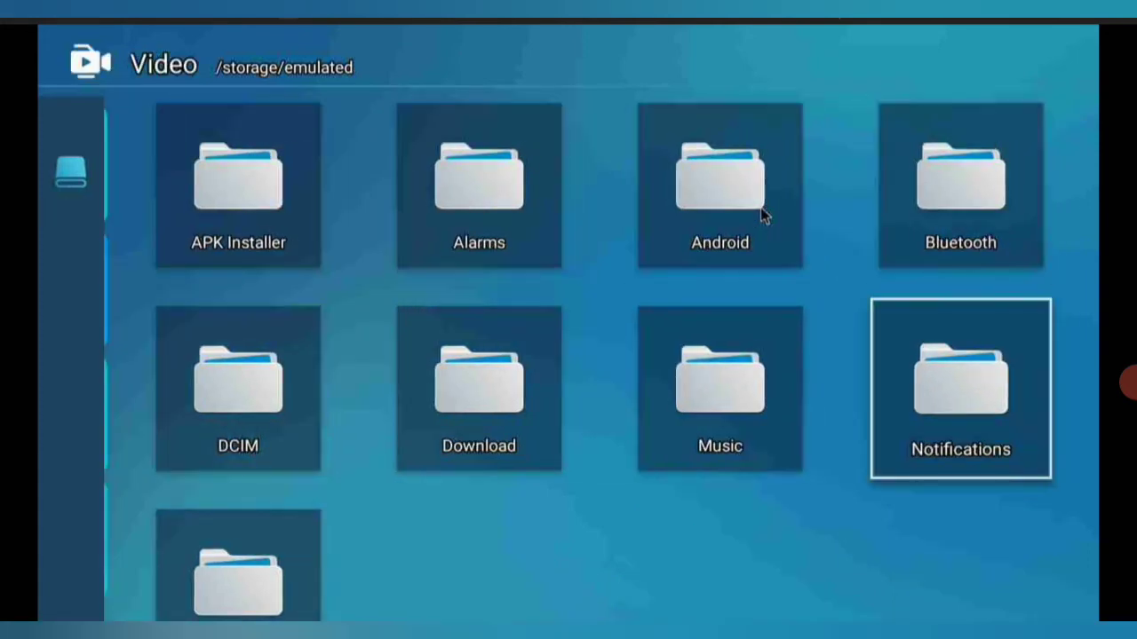
key("Down")
key("Left")
key("Right")
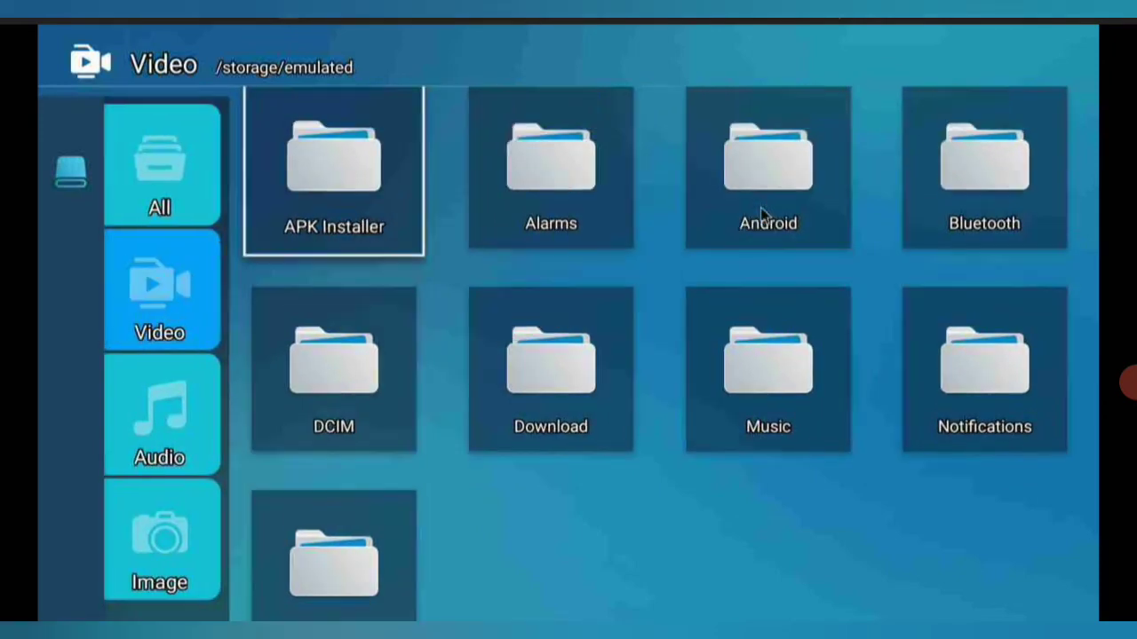
key("Down")
key("Right")
key("Return")
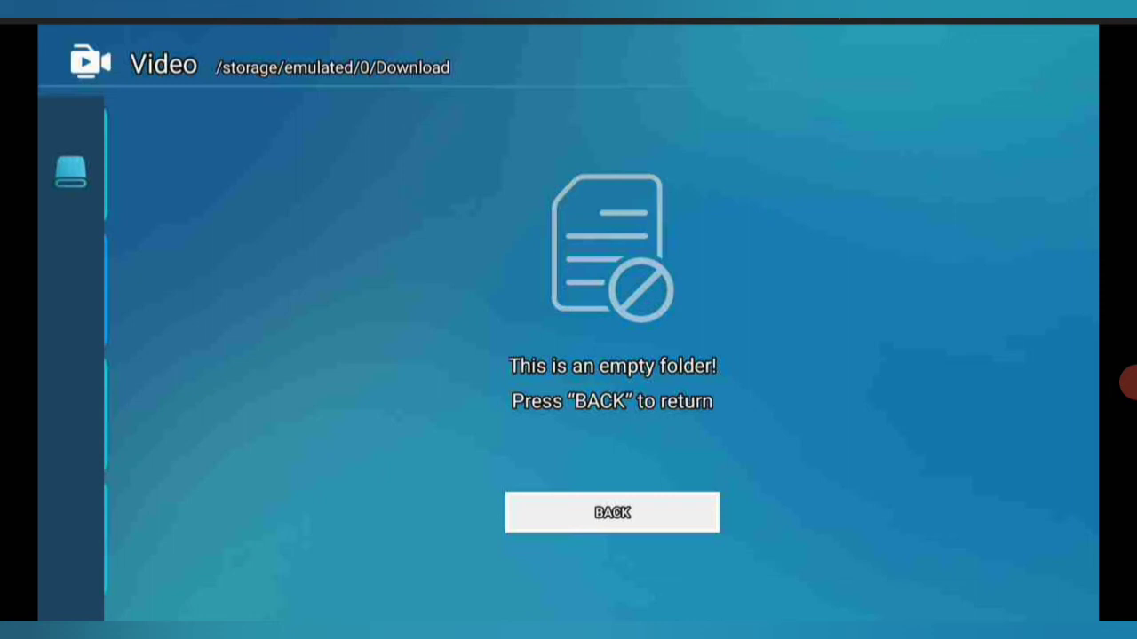
Leave the Download folder and exit Media Center to the home screen.
key("Escape")
key("Escape")
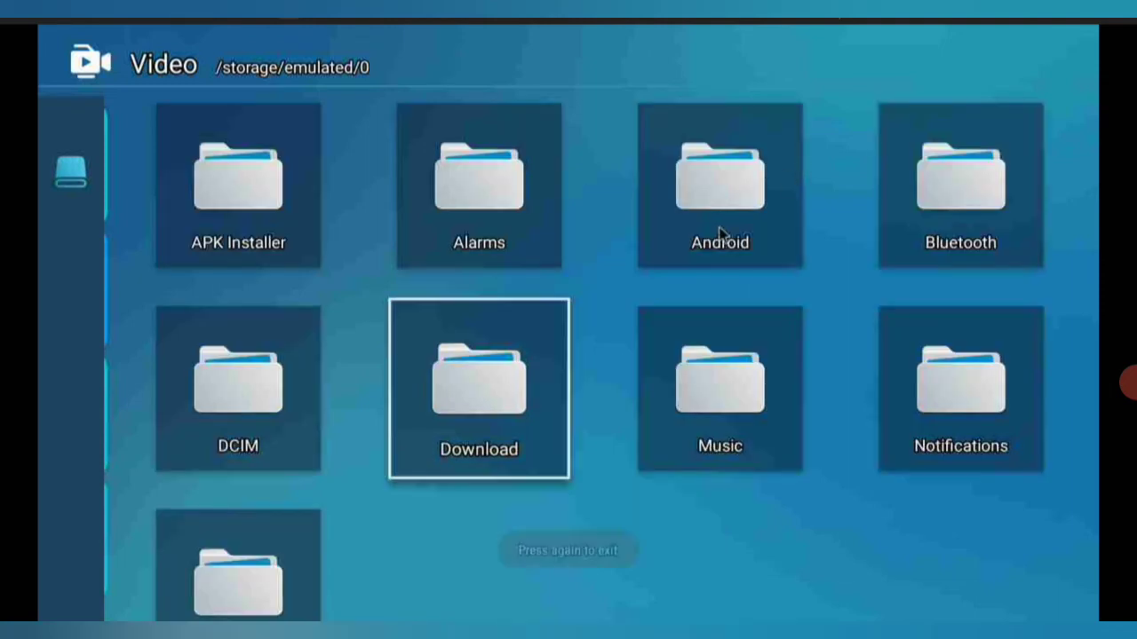
key("Escape")
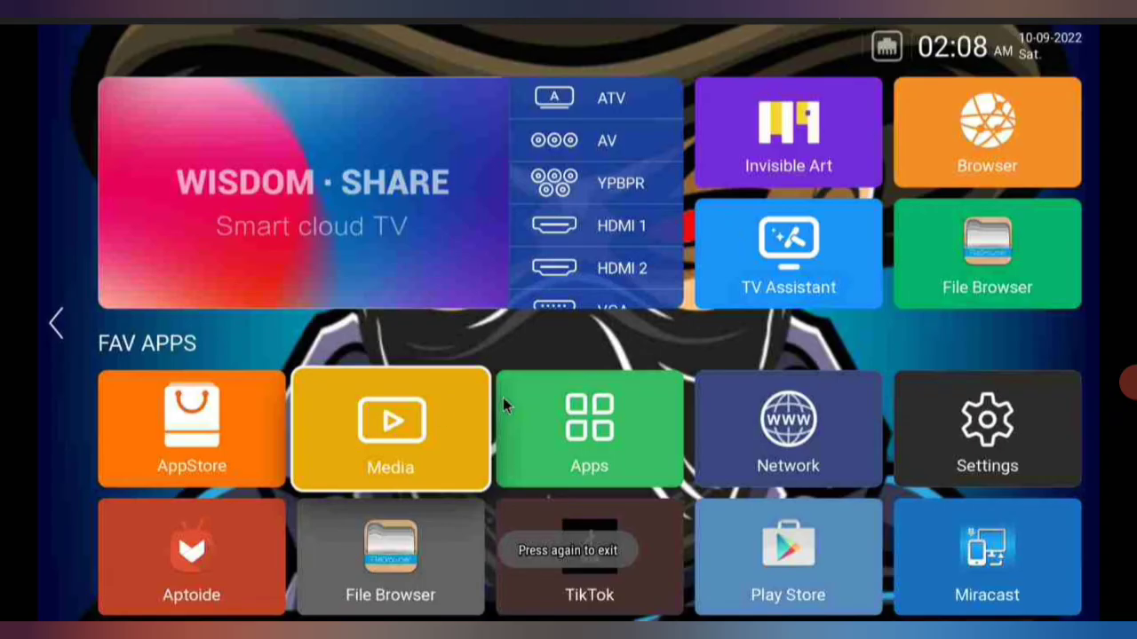
View the files in Media Center's Download folder, exit to the home screen, and reopen Media Center.
left_click(442, 415)
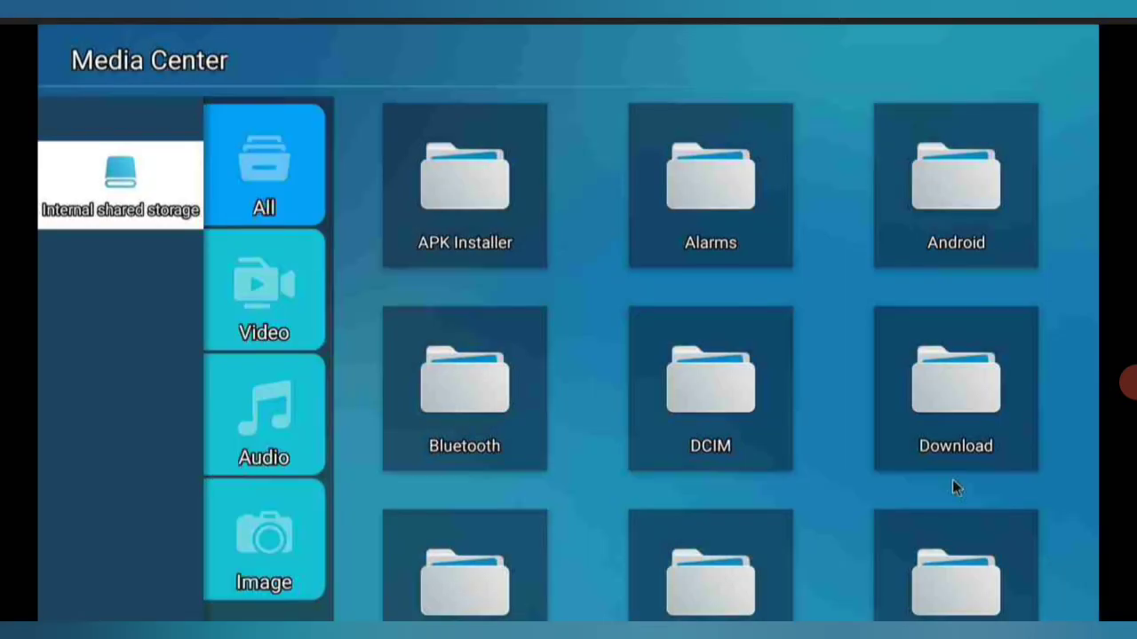
scroll(954, 485, "down", 1)
left_click(971, 294)
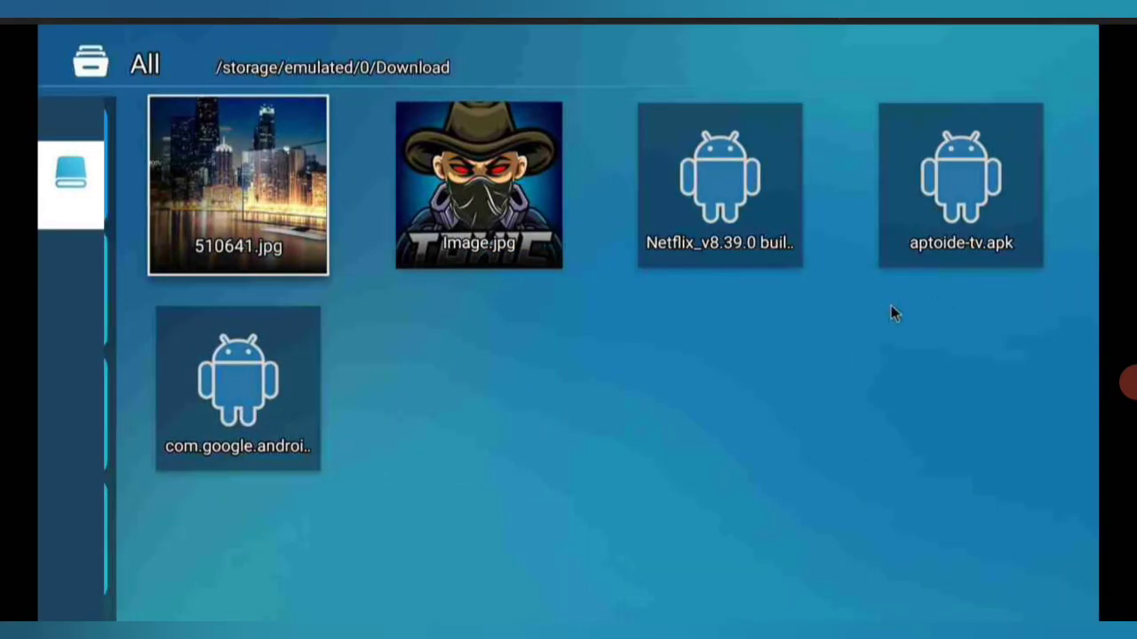
key("Escape")
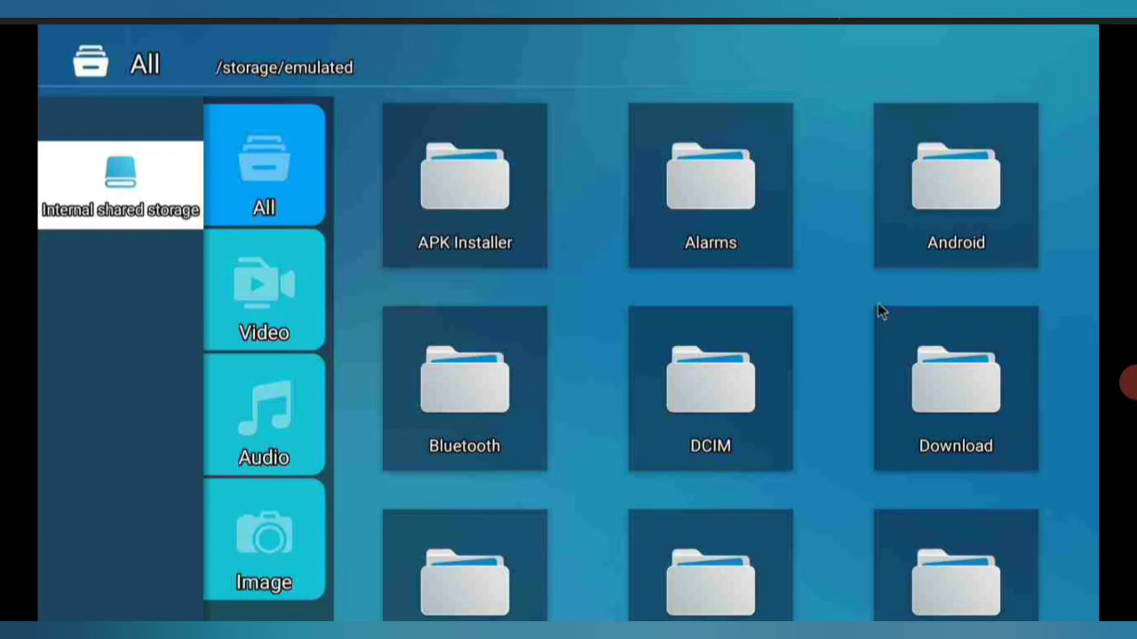
key("Escape")
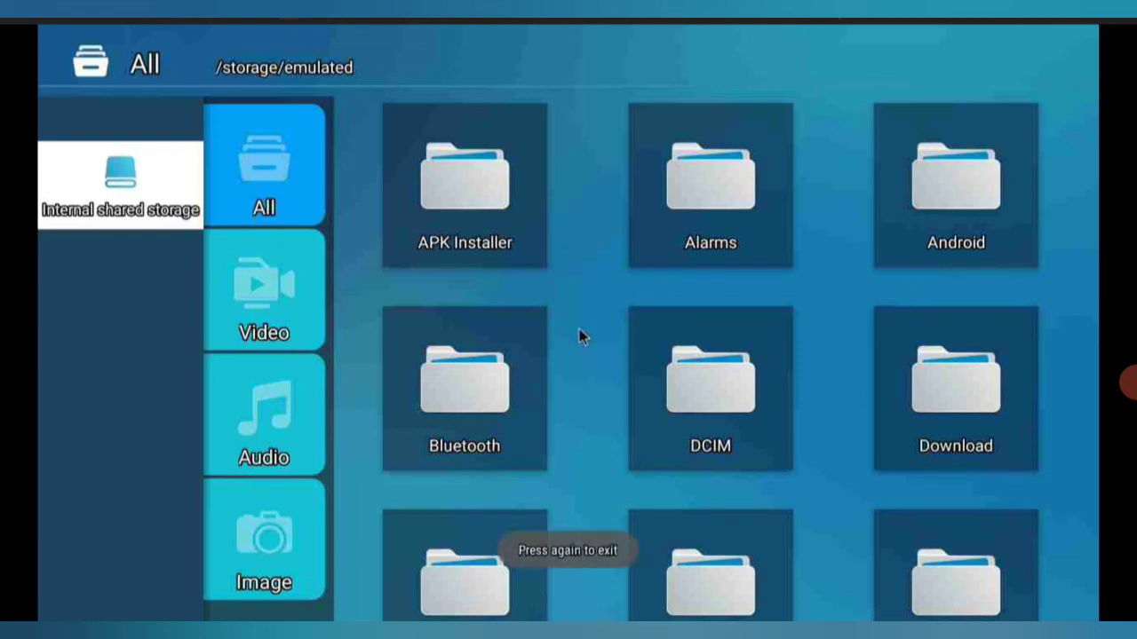
key("Escape")
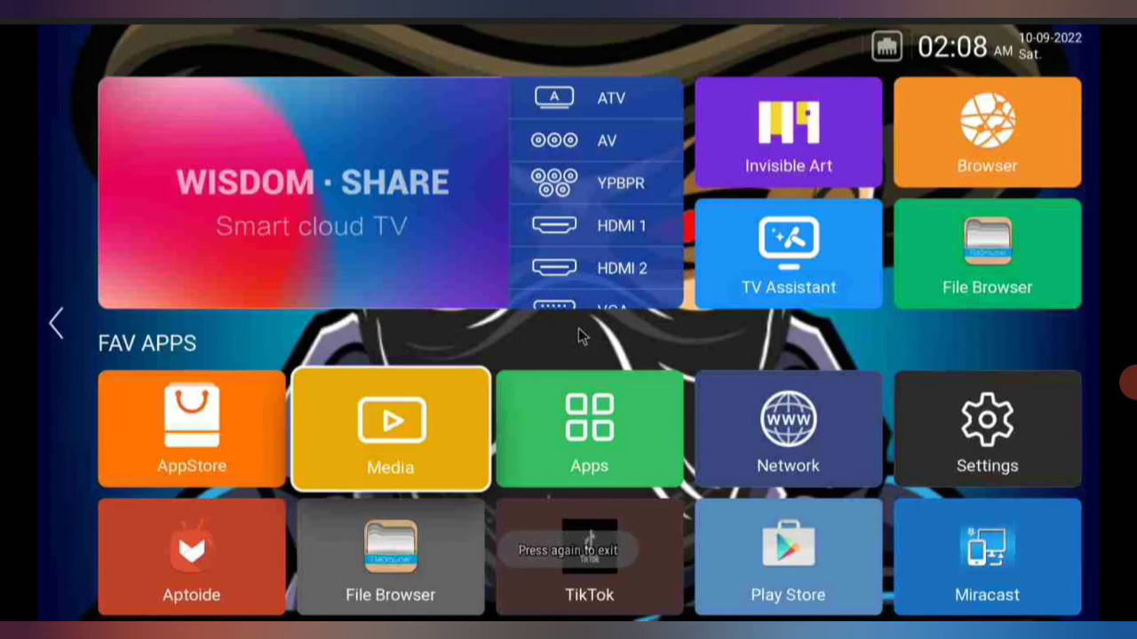
left_click(359, 427)
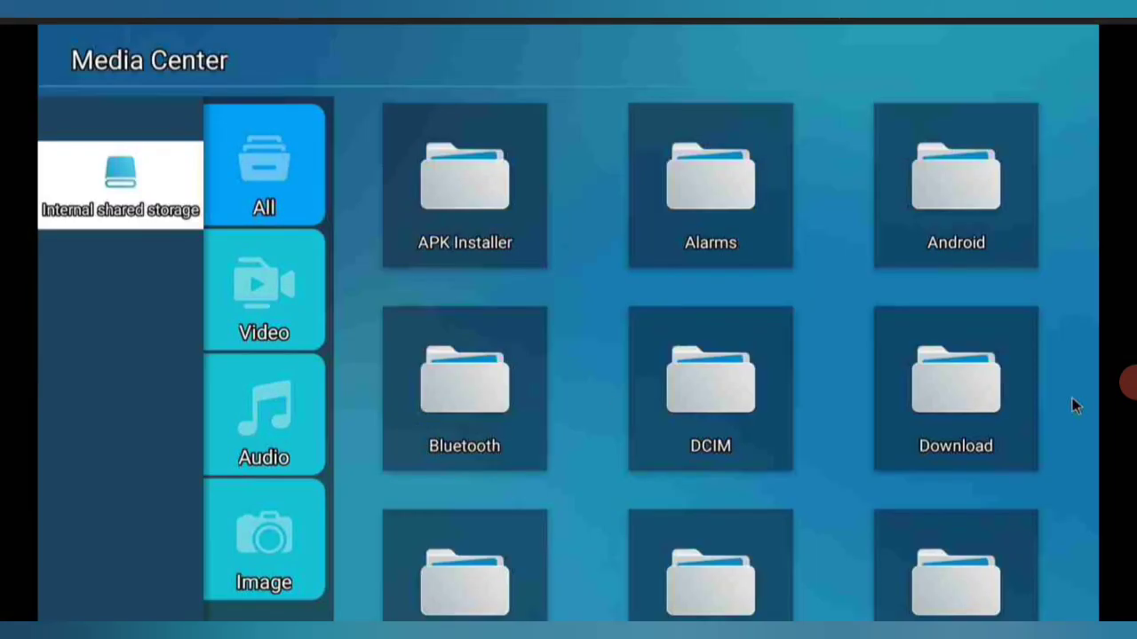
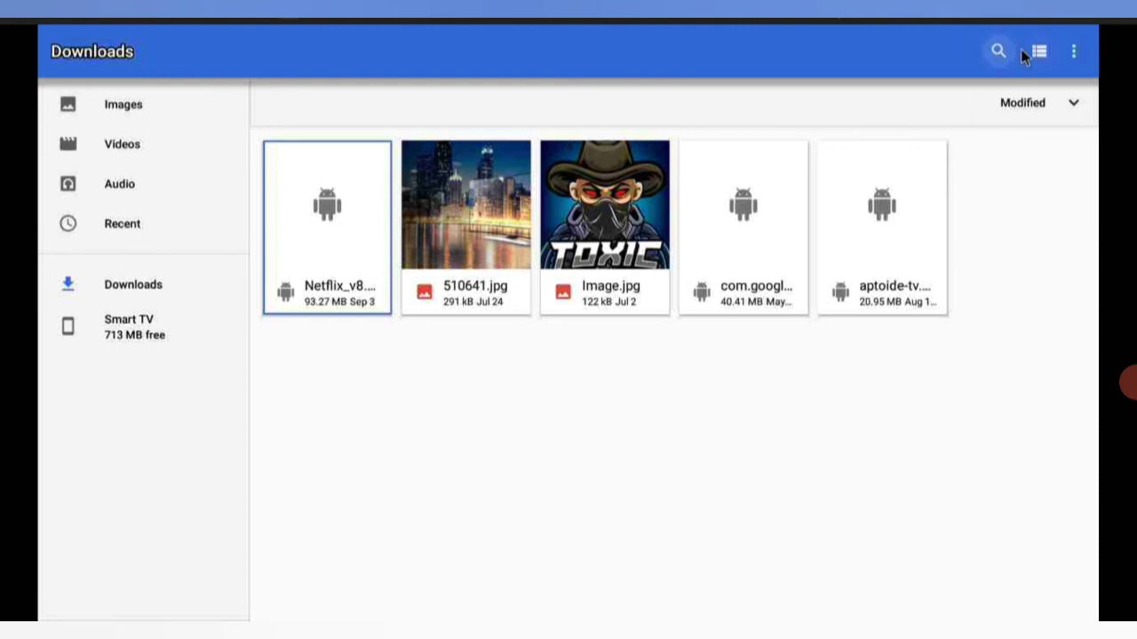
Show the Downloads files as a list, select the Netflix_v8.39.0 APK, and exit to the home screen.
left_click(1037, 52)
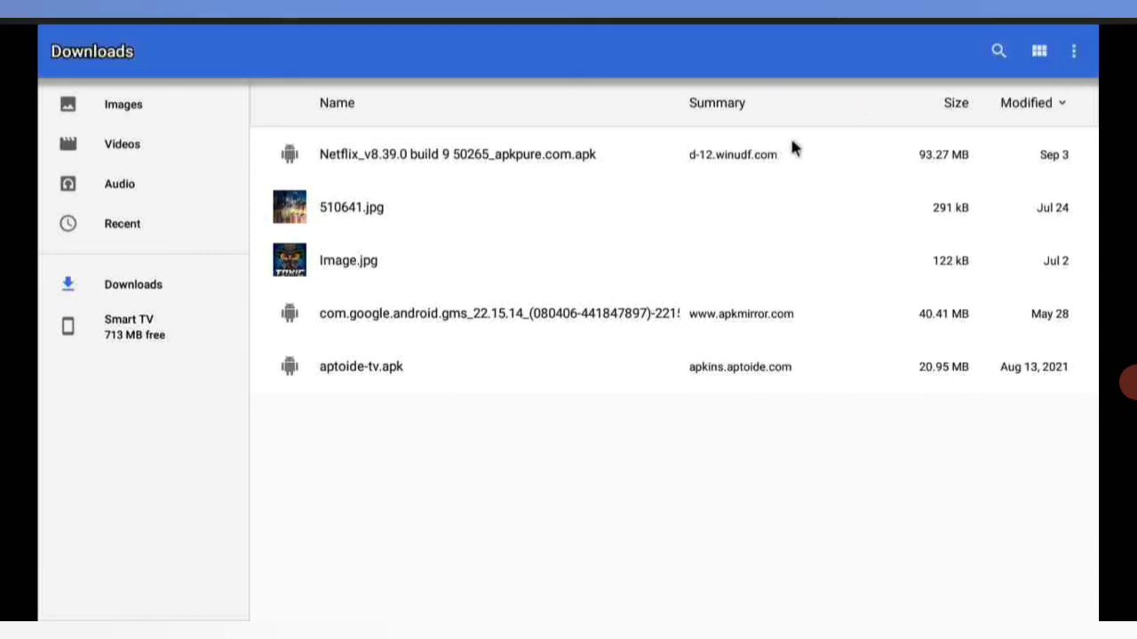
left_click(787, 153)
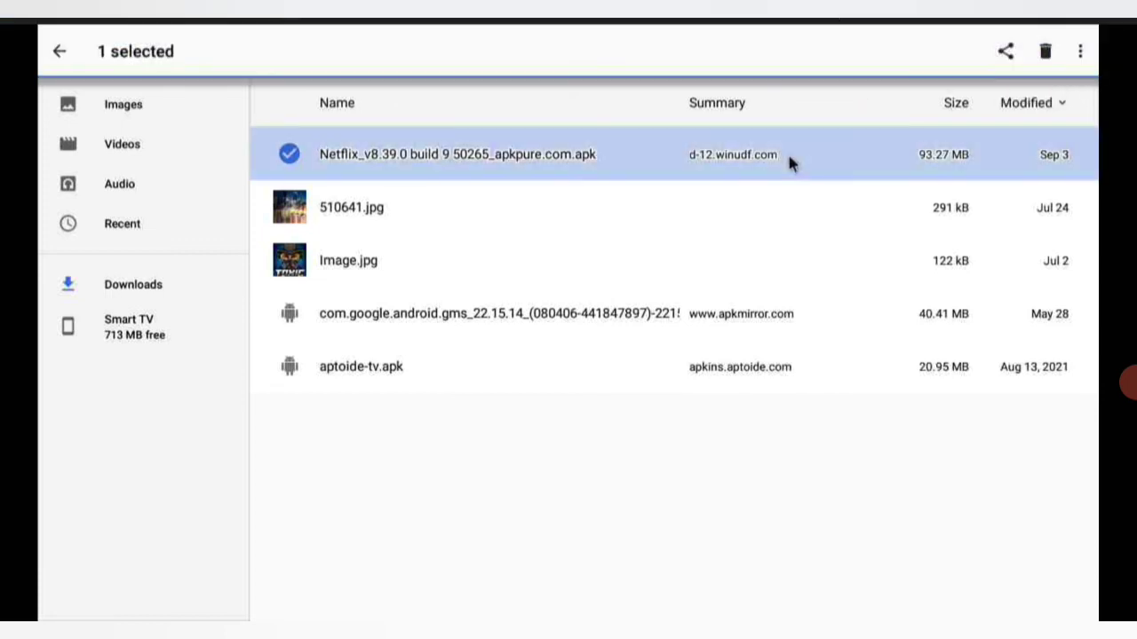
key("Escape")
key("Escape")
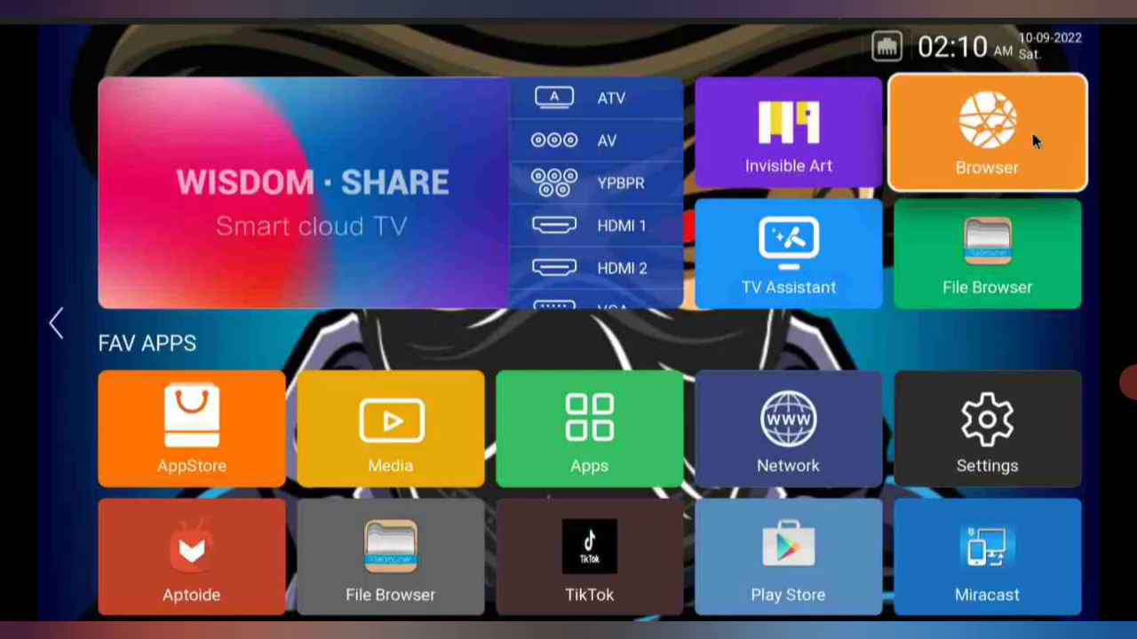
Open the Browser's downloading list, select aptoide-tv.apk, clear the selection, and return to the home screen.
left_click(992, 136)
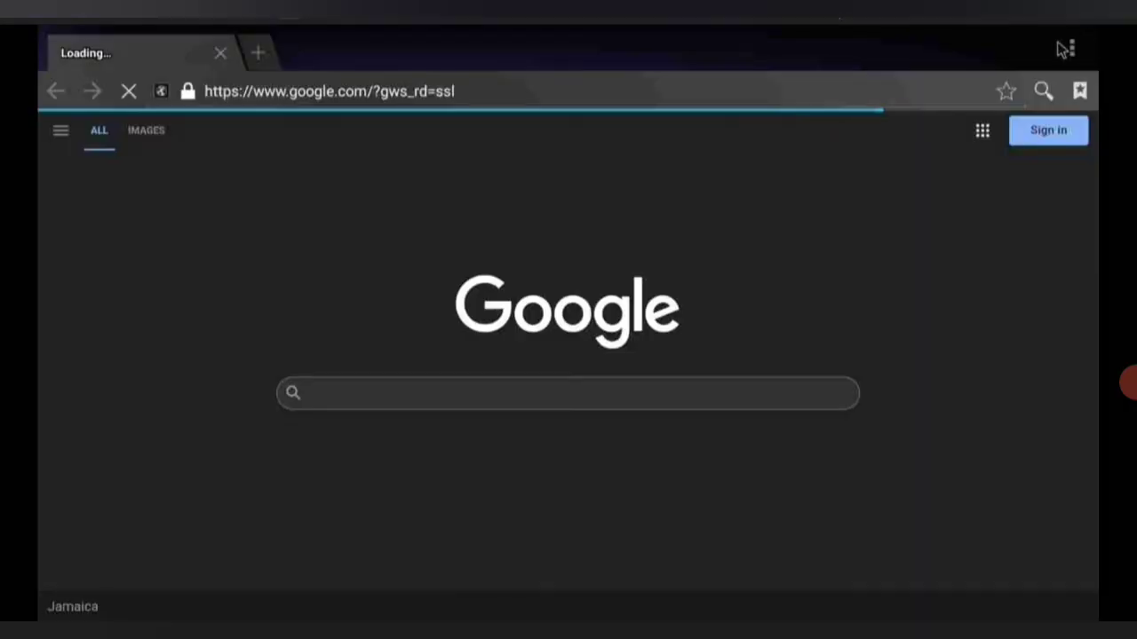
left_click(1061, 46)
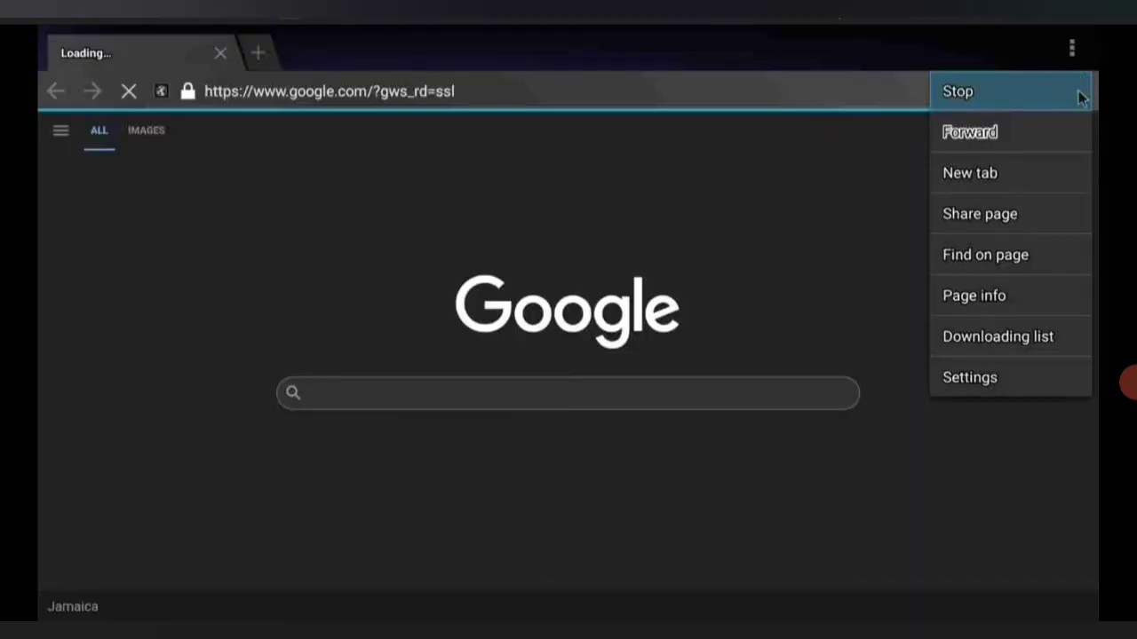
left_click(1005, 346)
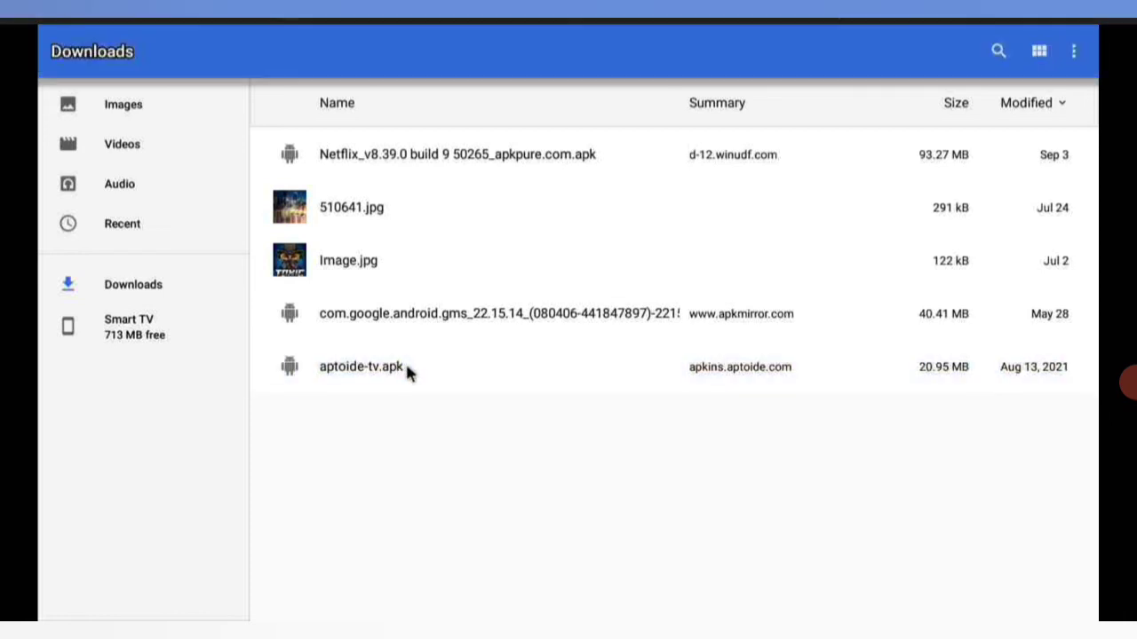
left_click(404, 366)
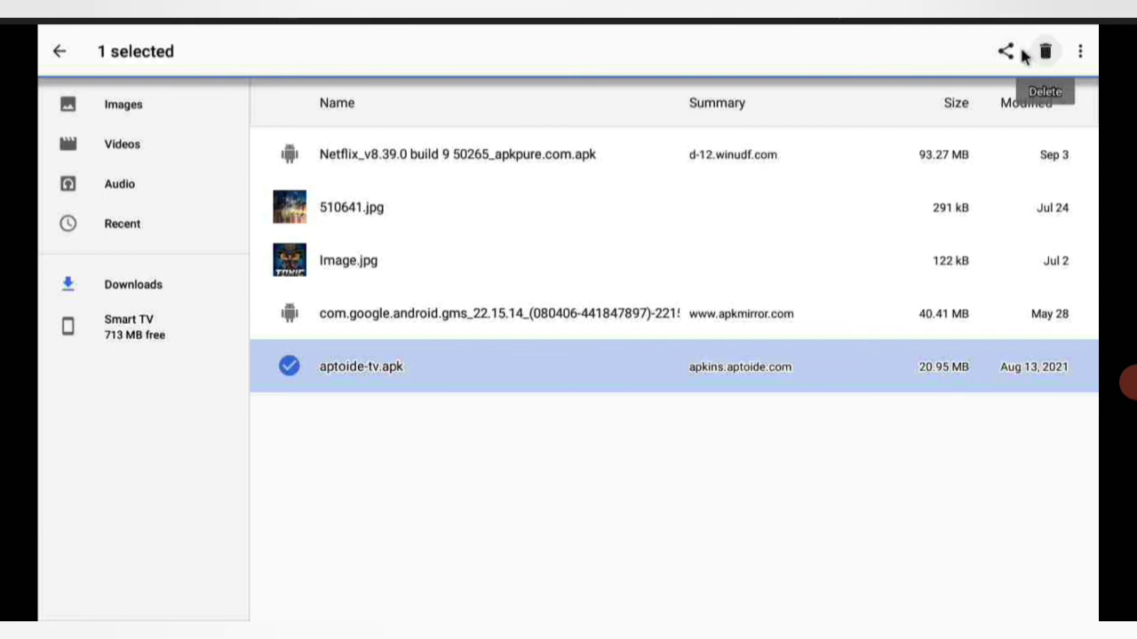
left_click(301, 456)
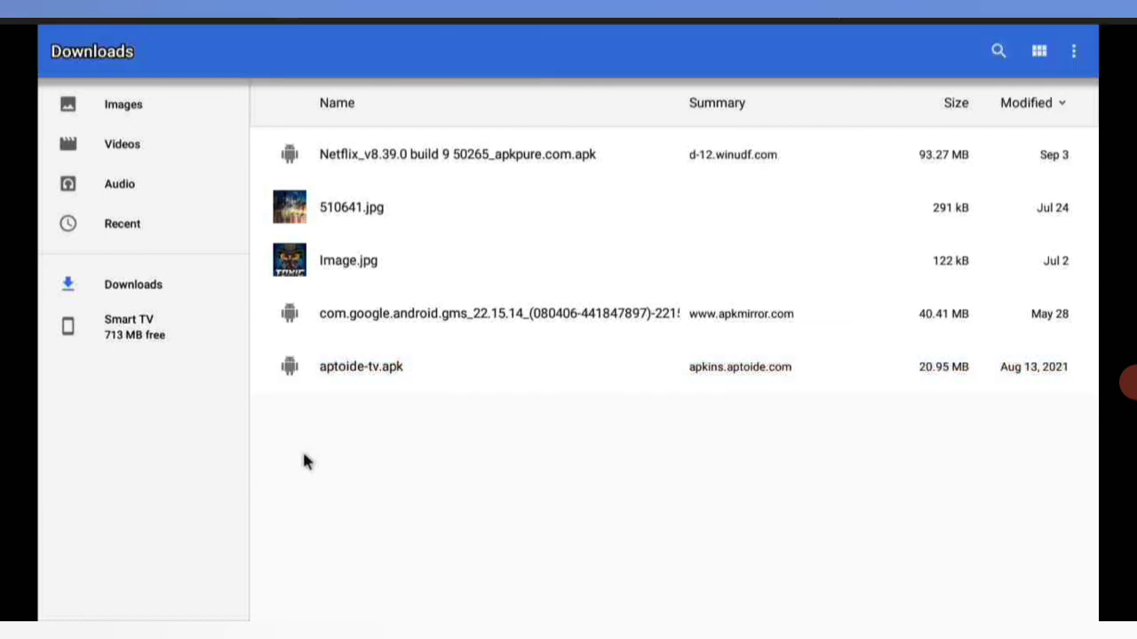
key("Home")
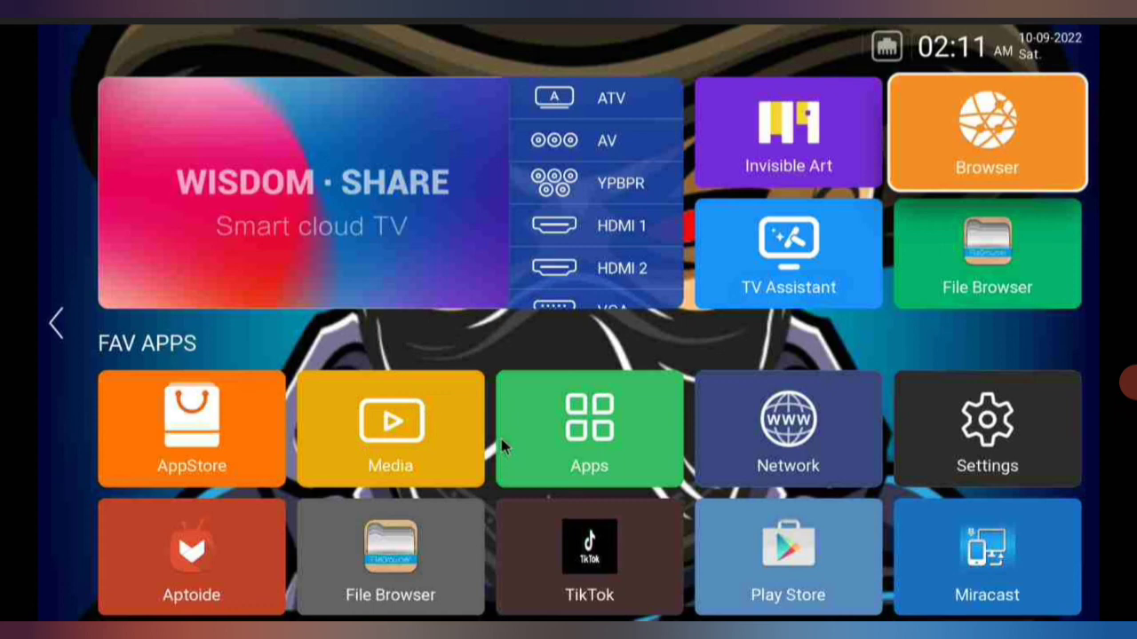
Browse the favourite apps as far as Netflix, bring up the removal option on OPEN BROWSER, and cancel it.
key("Right")
key("Right")
key("Right")
key("Right")
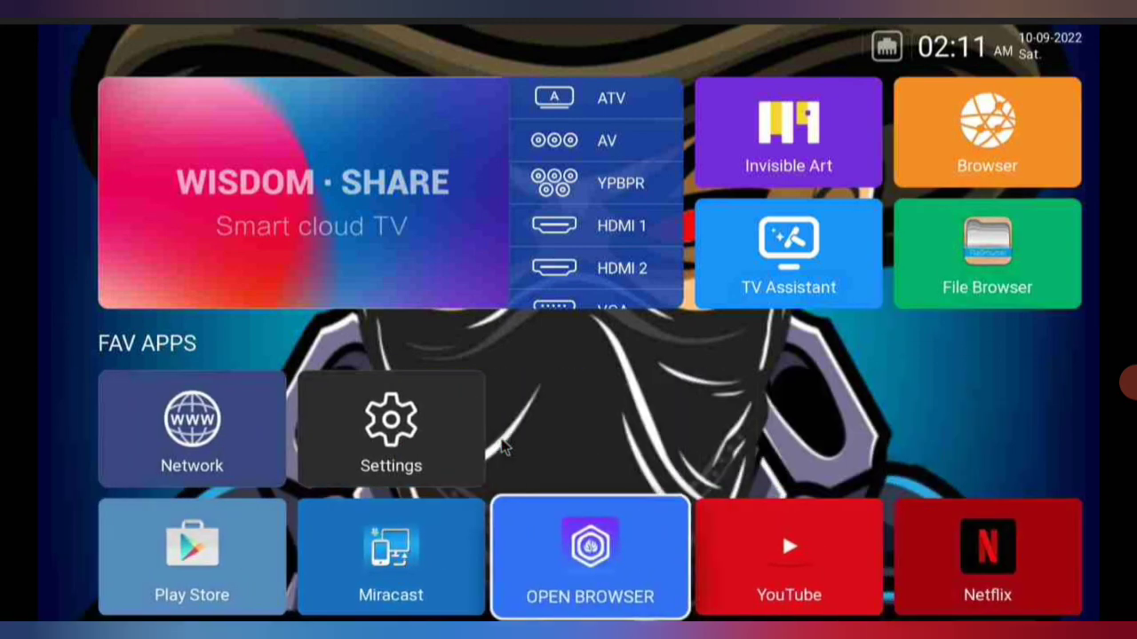
key("Right")
key("Right")
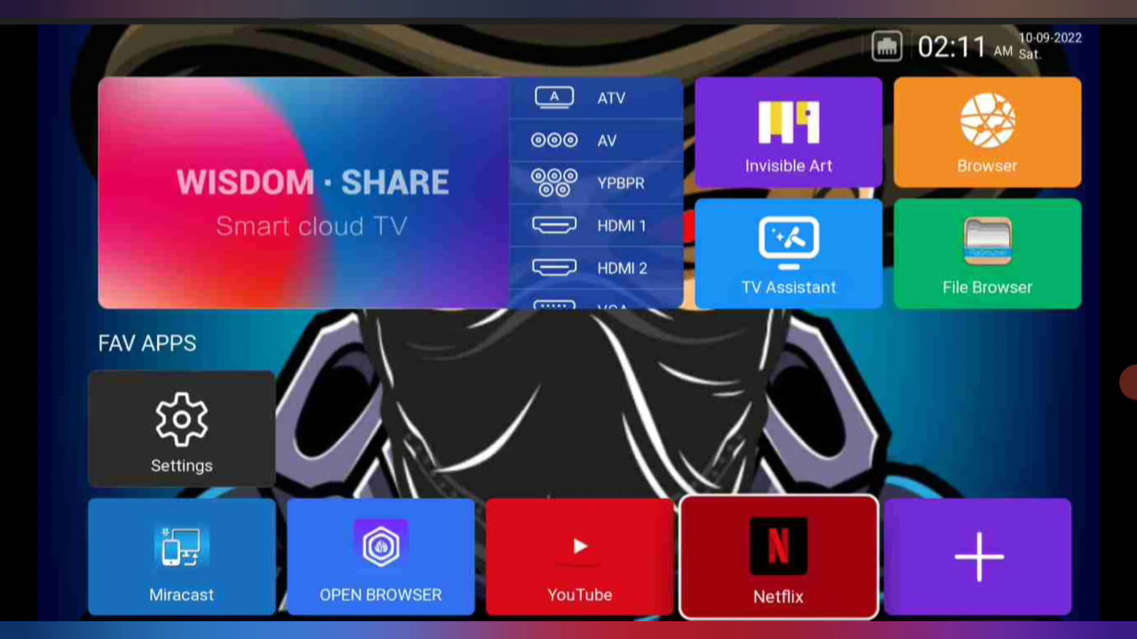
key("Left")
key("Left")
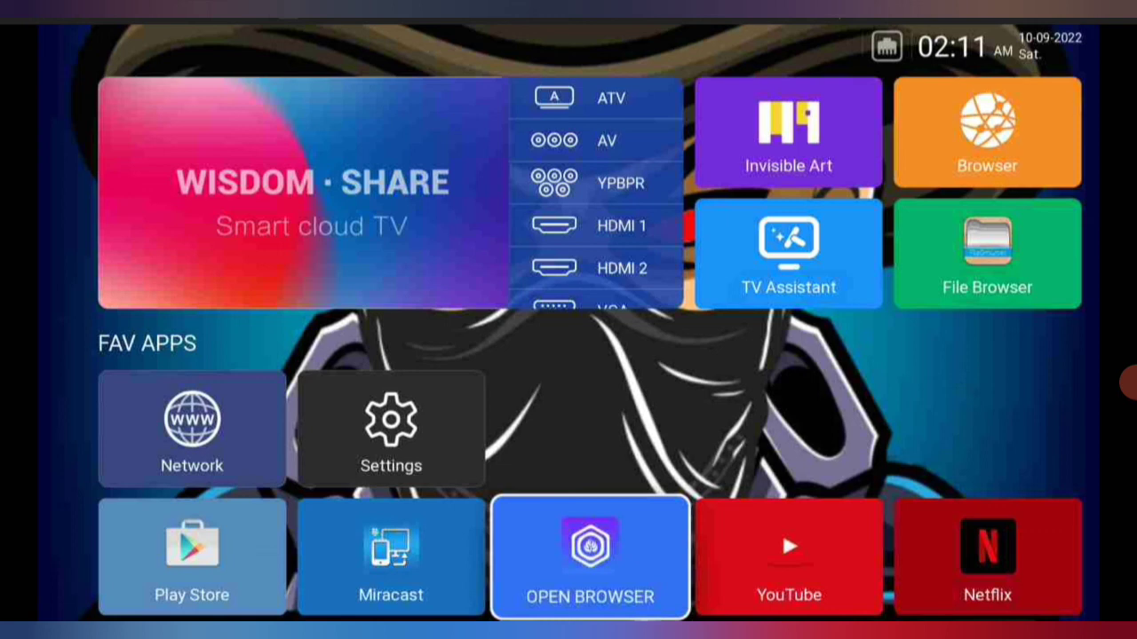
key("Return")
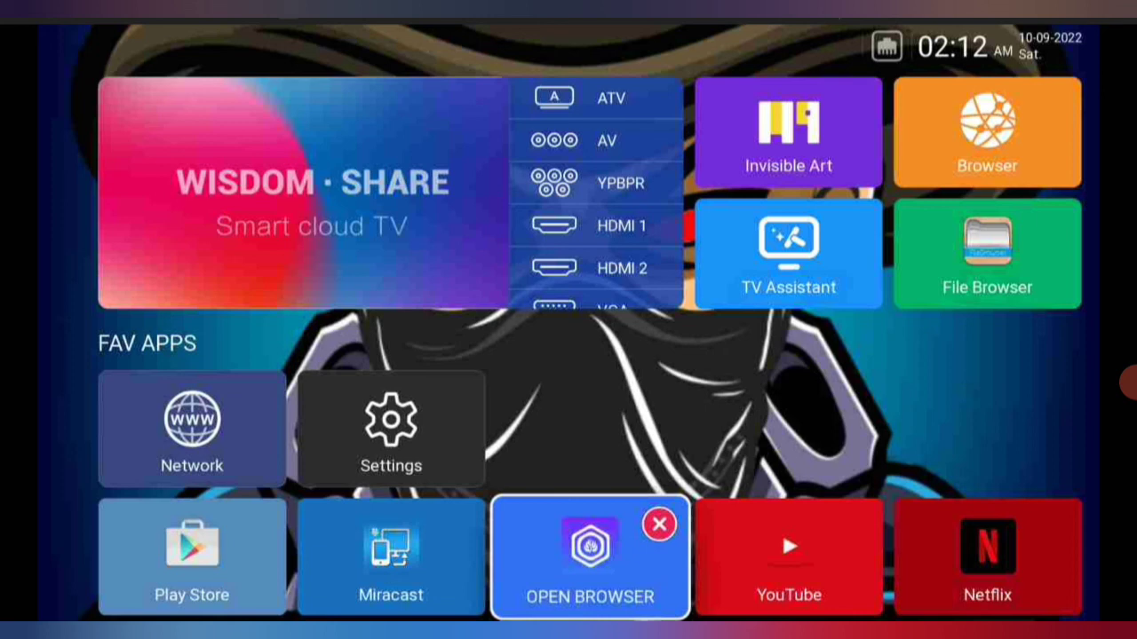
key("Escape")
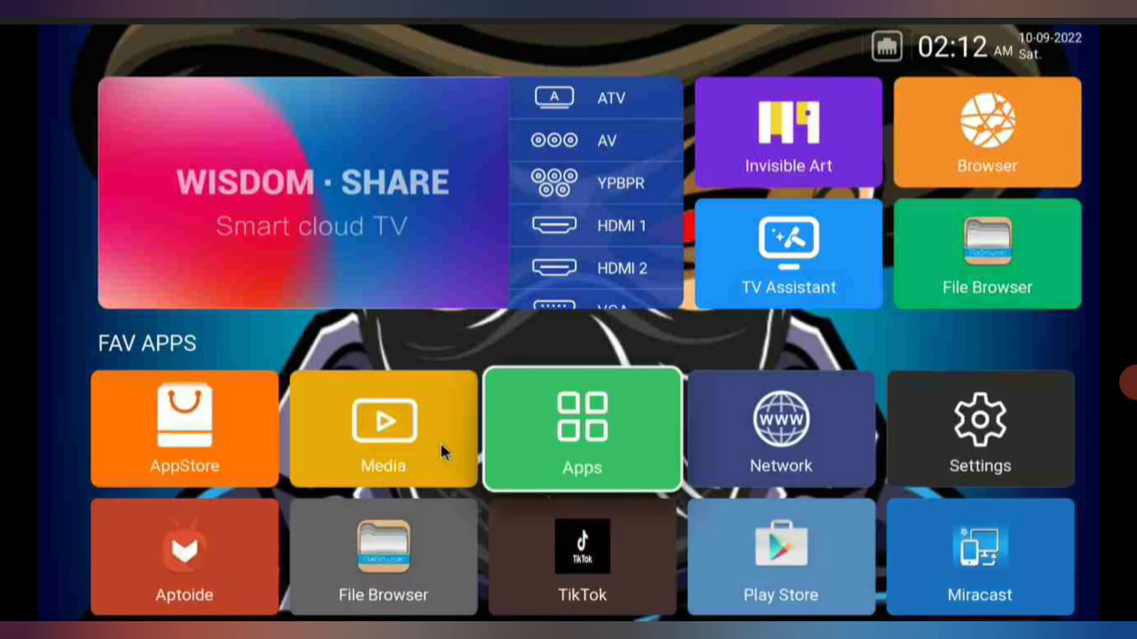
View the App List through Apps and through the add tile after Netflix in the favourite apps, returning home each time.
left_click(595, 471)
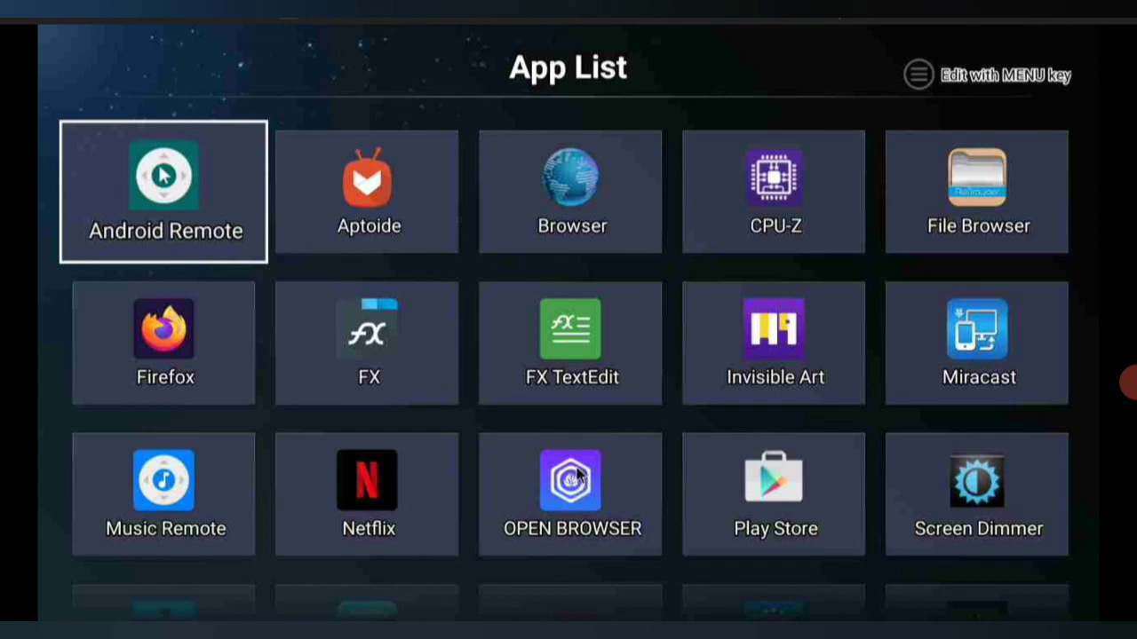
key("Escape")
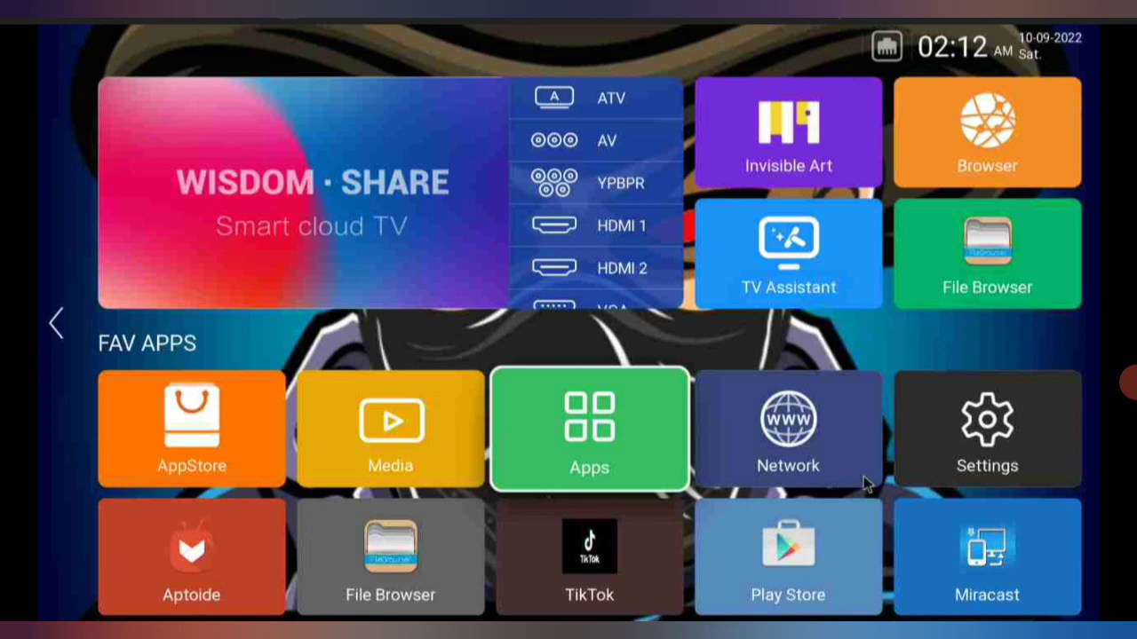
scroll(886, 471, "down", 1)
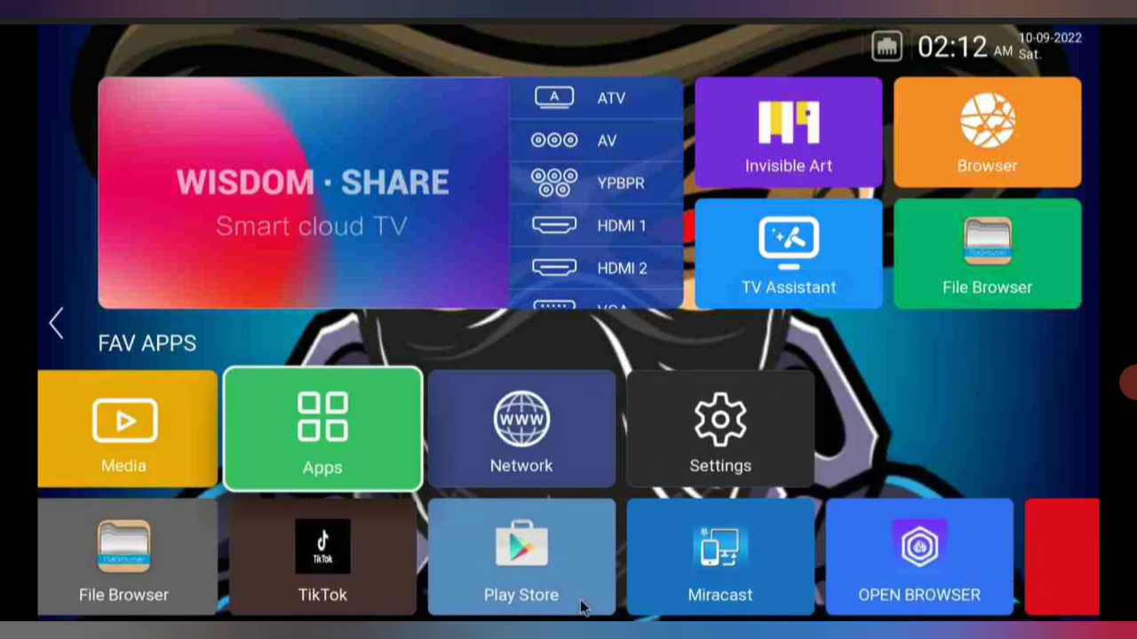
scroll(984, 540, "down", 1)
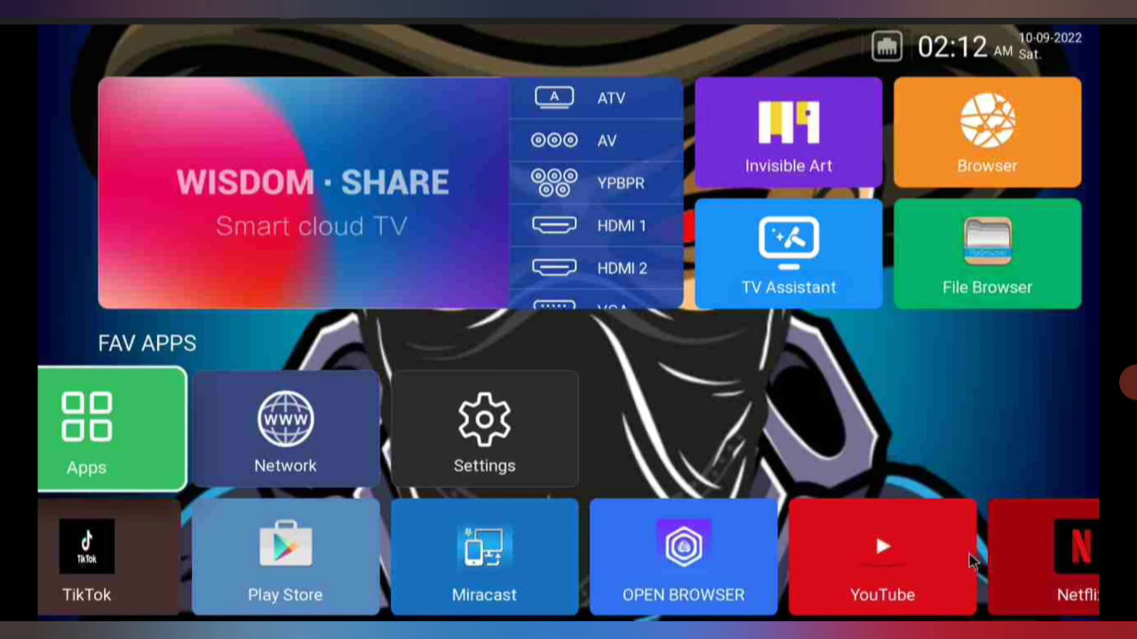
scroll(972, 561, "down", 1)
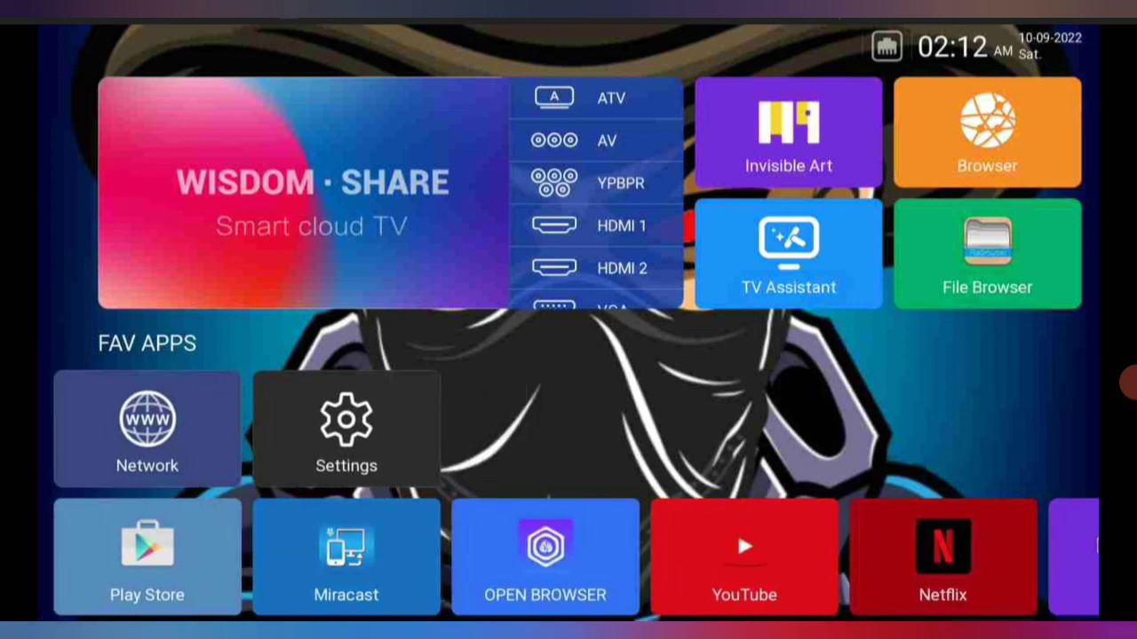
scroll(1022, 538, "down", 1)
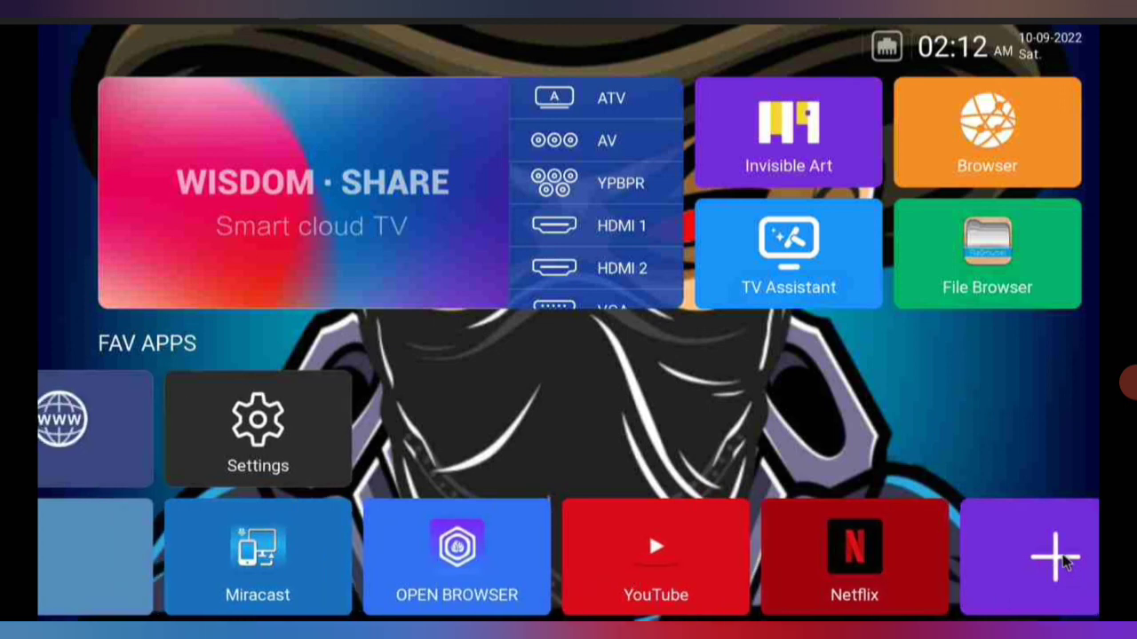
scroll(1066, 560, "down", 1)
left_click(1063, 560)
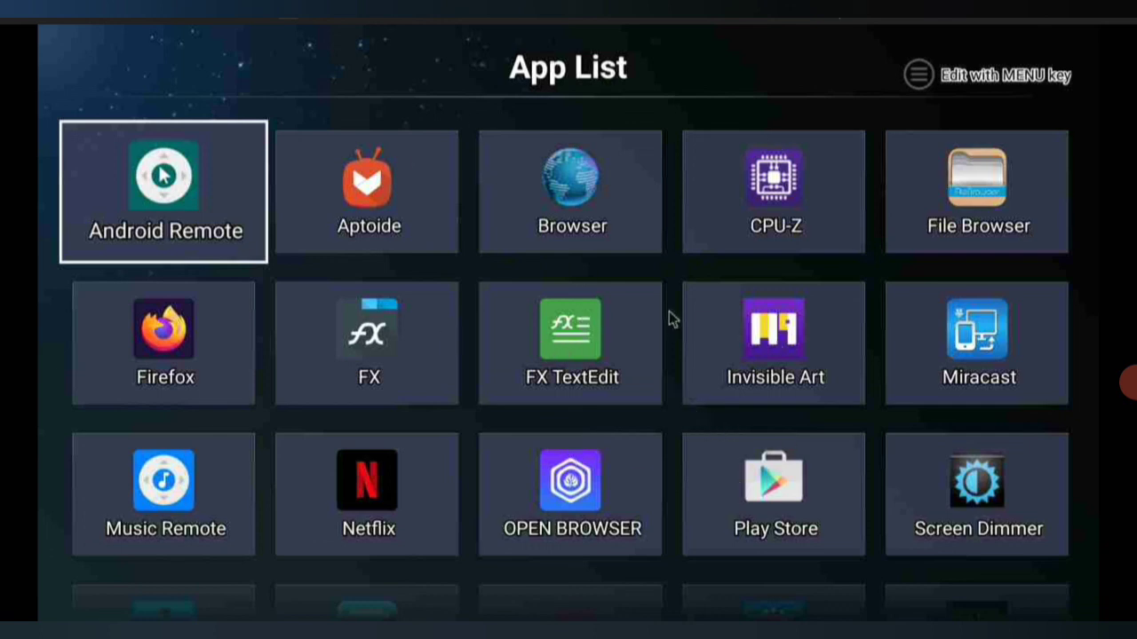
key("Escape")
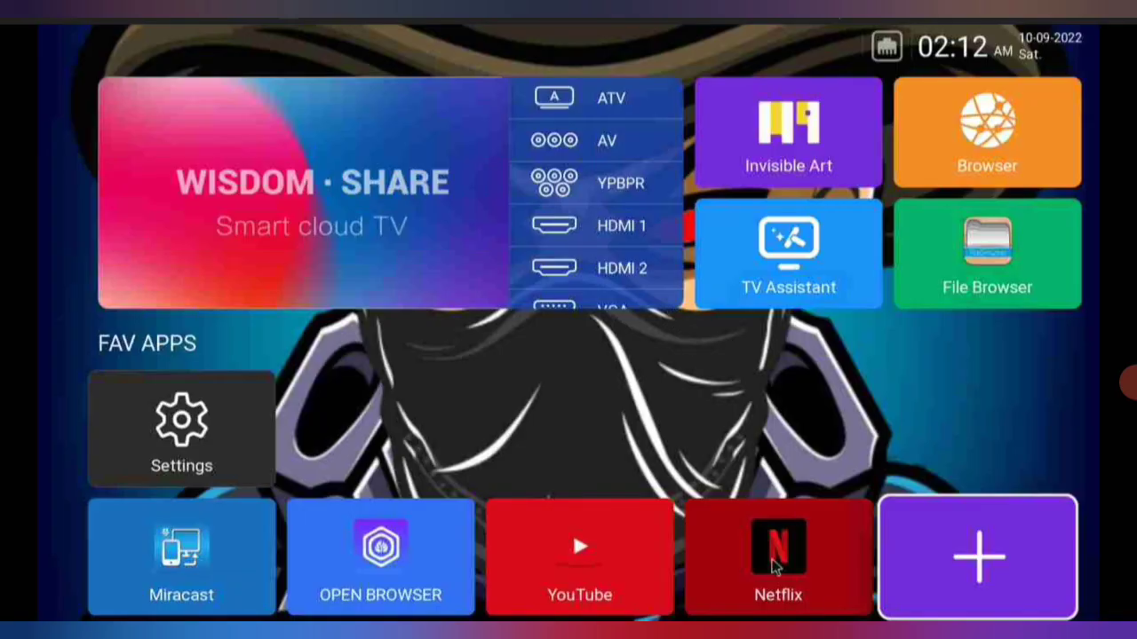